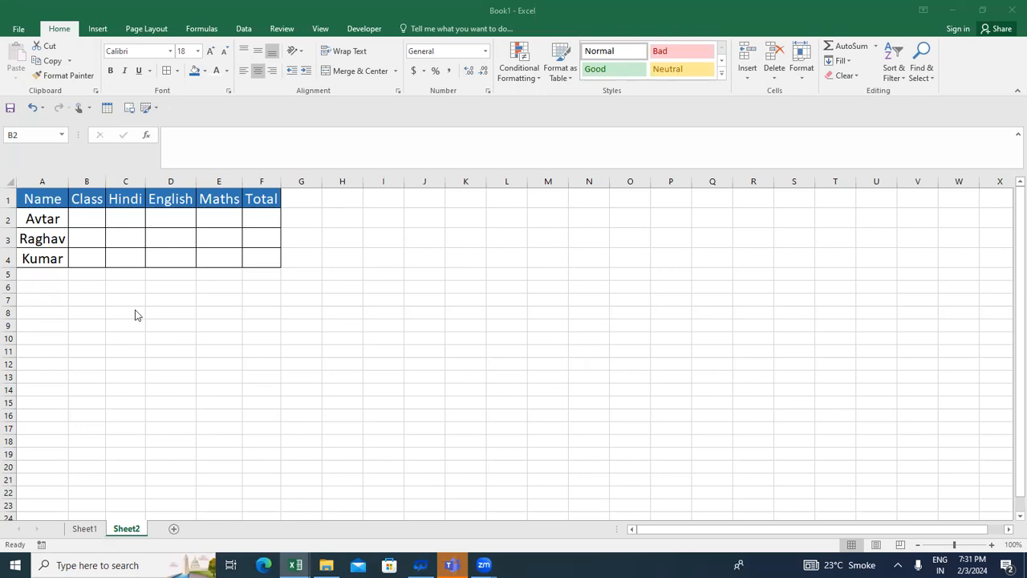
Step: Examine the student marks table in A1:F7 on Sheet1, and return to Sheet2
click(84, 529)
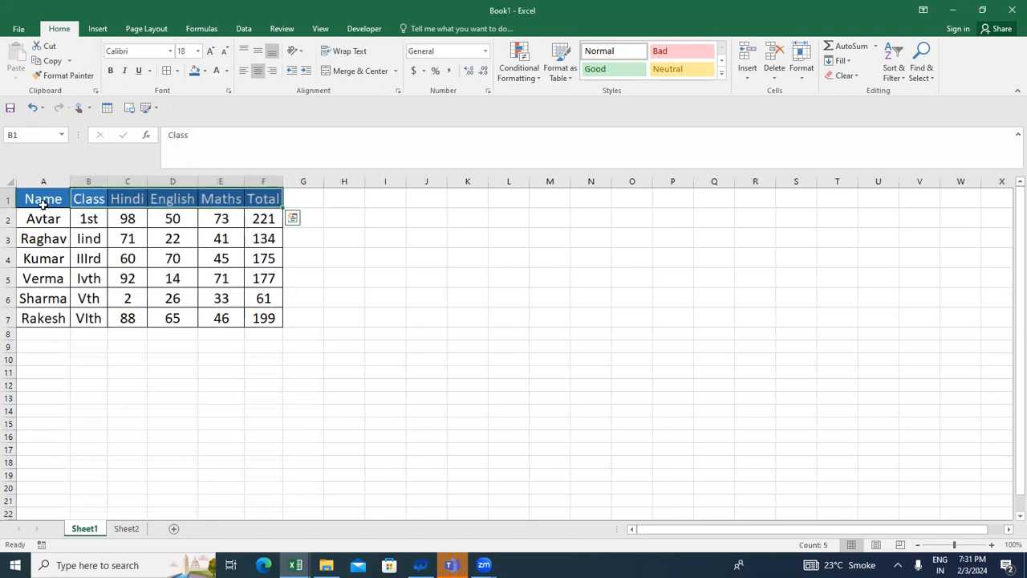
drag(43, 201, 255, 314)
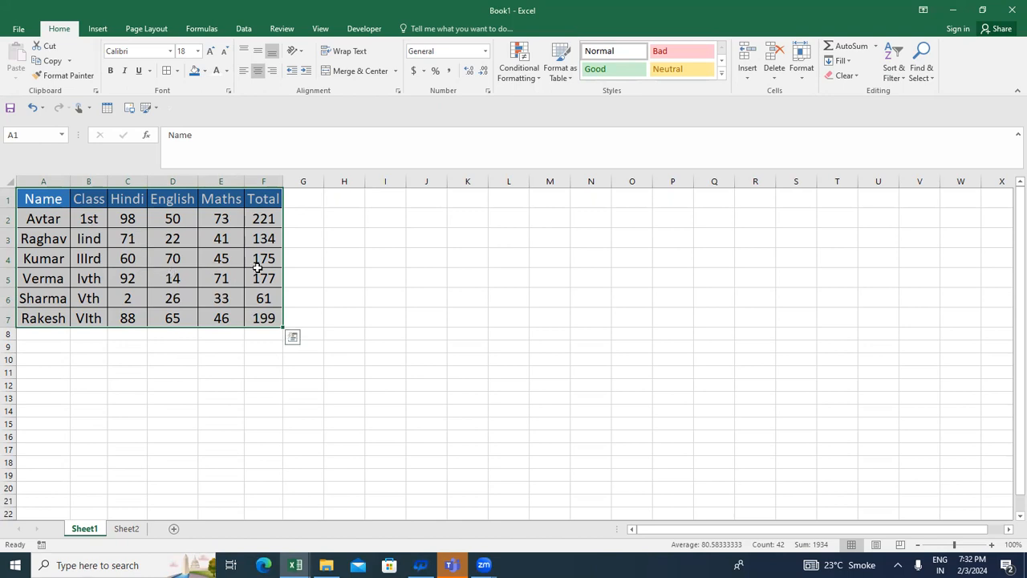
click(126, 529)
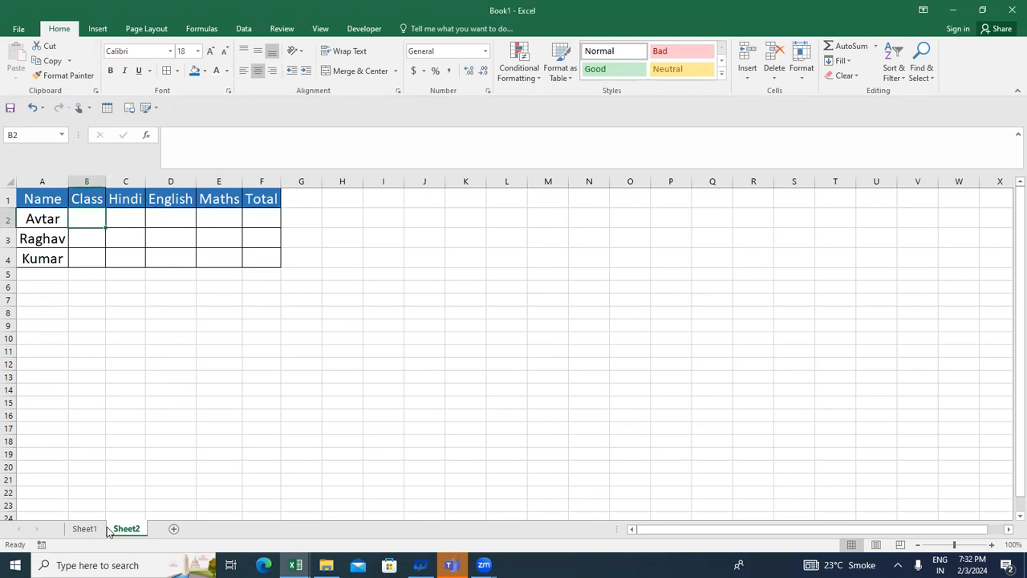
Step: Start a VLOOKUP formula in the first Class cell, B2, with $A2 as the lookup value
text(=vl)
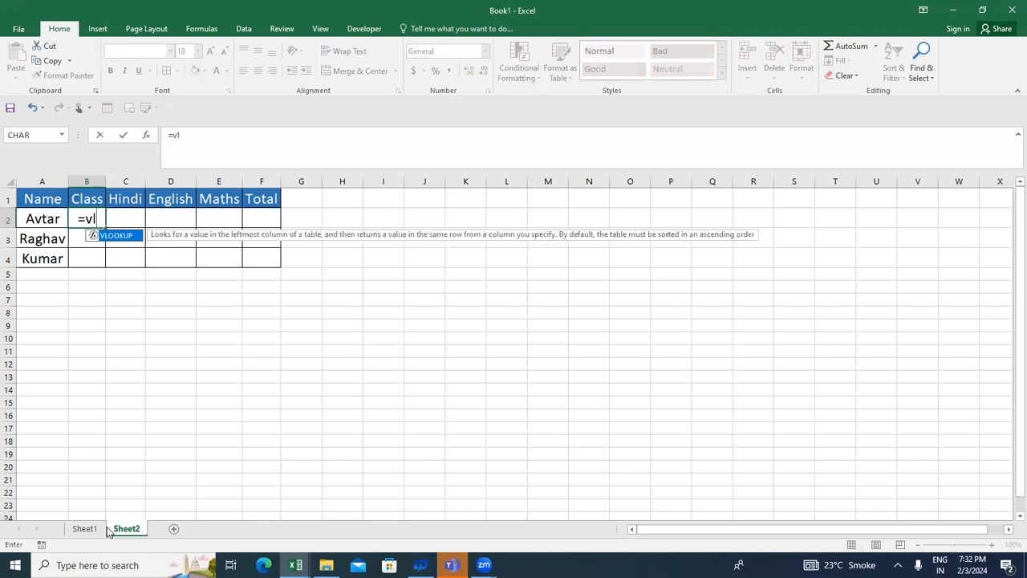
key(Tab)
key(Left)
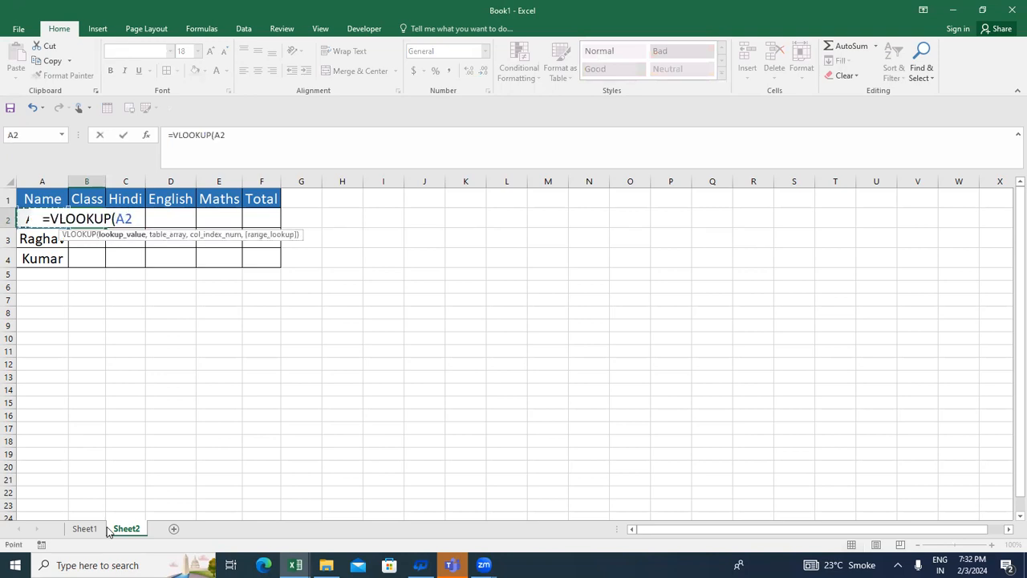
key(F4)
key(F4)
key(F4)
text(,)
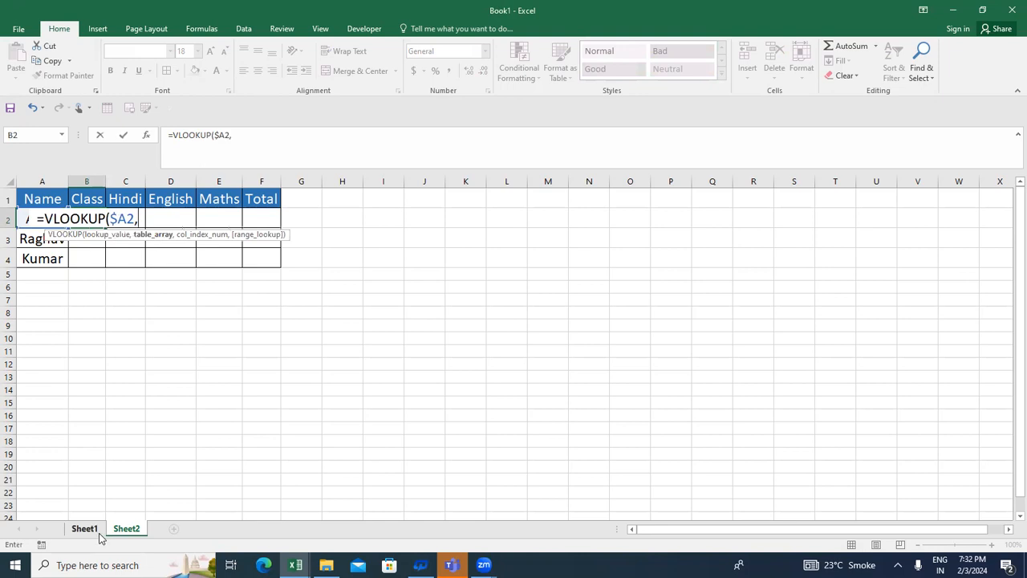
Step: Begin the table array reference at the Name header, cell A1 on Sheet1
click(85, 528)
click(44, 291)
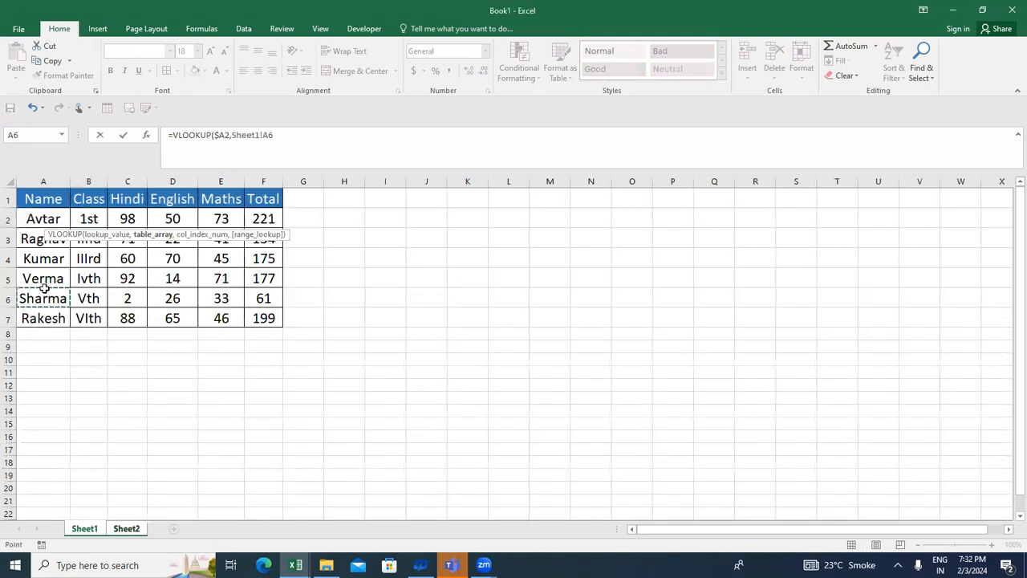
key(Up)
key(Up)
key(Up)
key(Up)
key(Up)
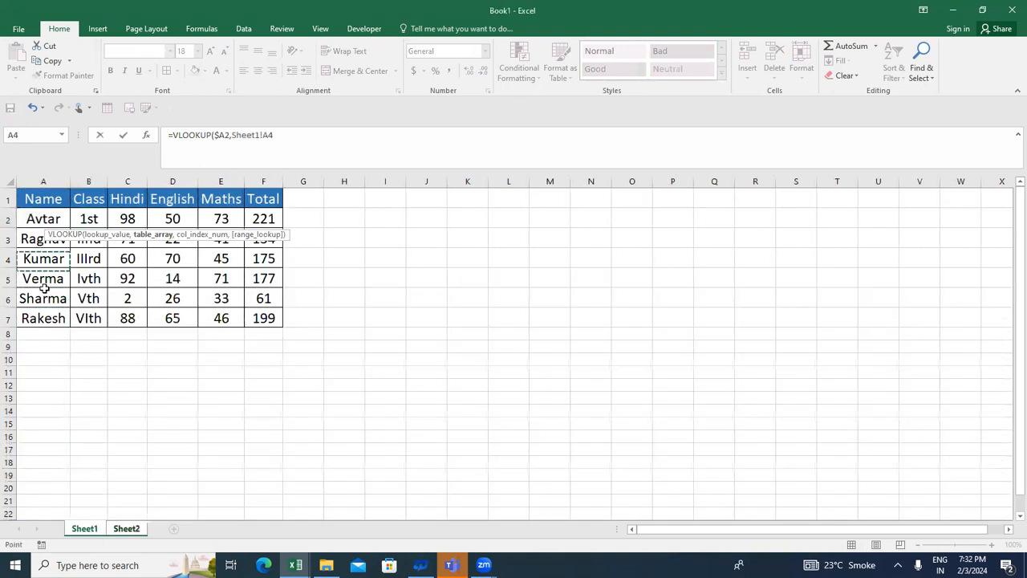
key(ctrl+space)
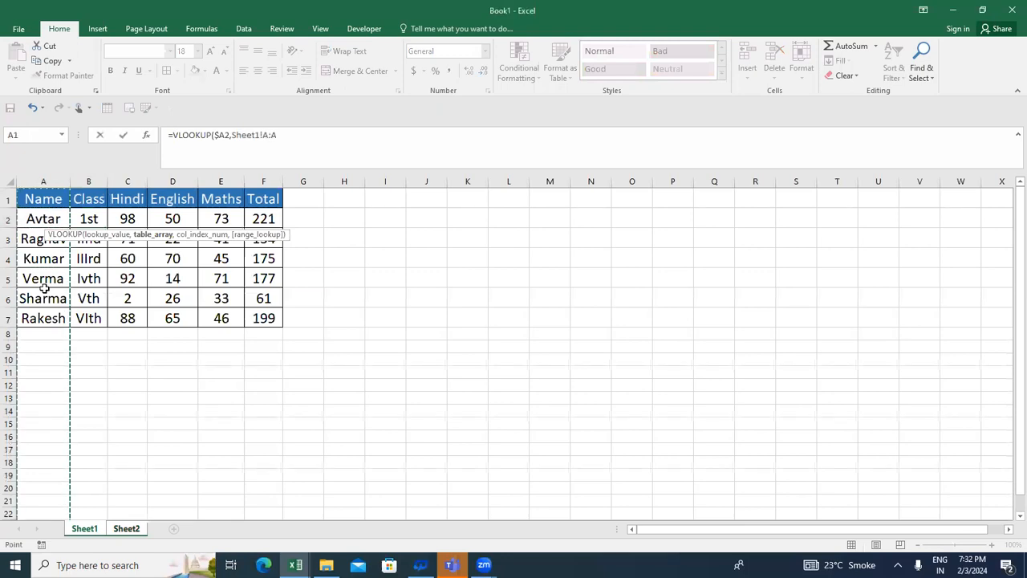
key(shift+Right)
key(shift+Right)
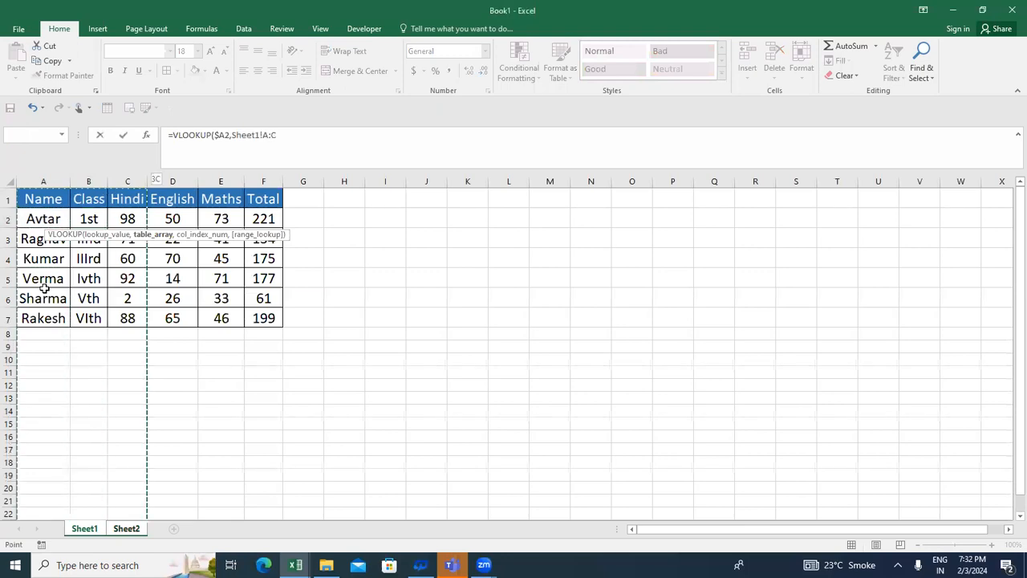
key(Left)
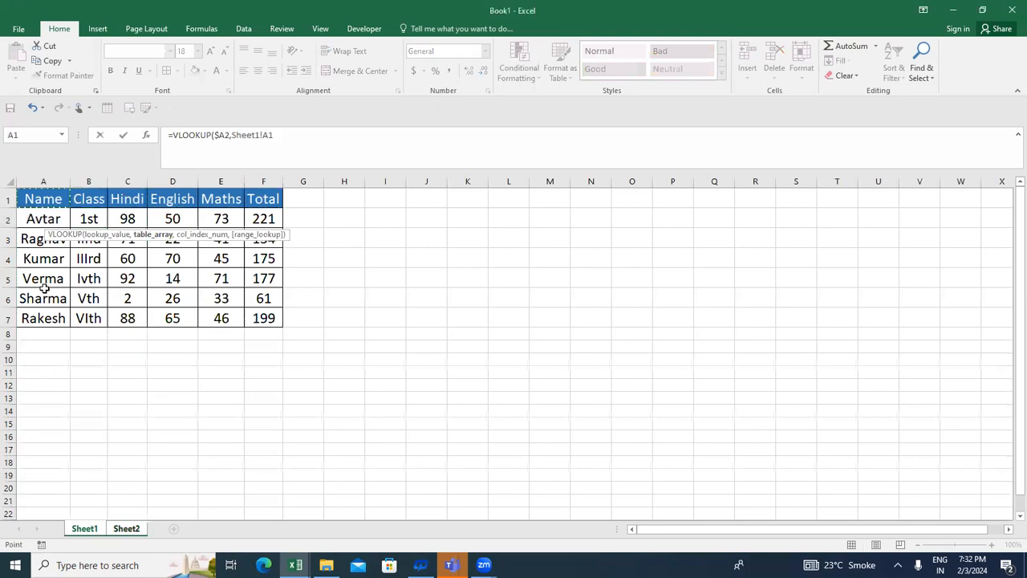
key(ctrl+space)
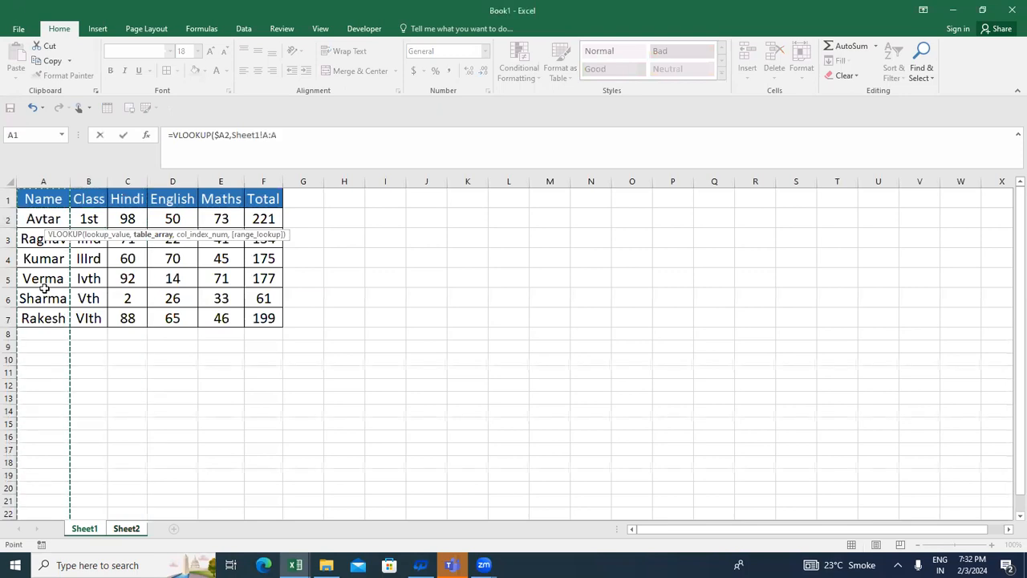
key(Left)
key(ctrl+shift+Down)
Step: Set the VLOOKUP table array to the entire columns Sheet1!$A:$F as an absolute reference
key(ctrl+space)
key(shift+Right)
key(shift+Right)
key(shift+Right)
key(shift+Right)
key(shift+Right)
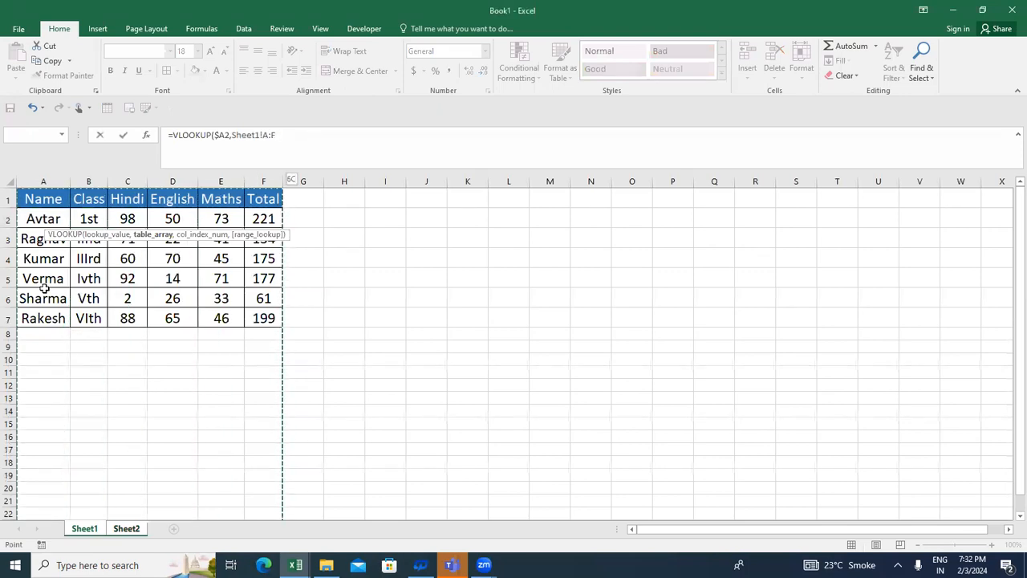
key(F4)
text(,)
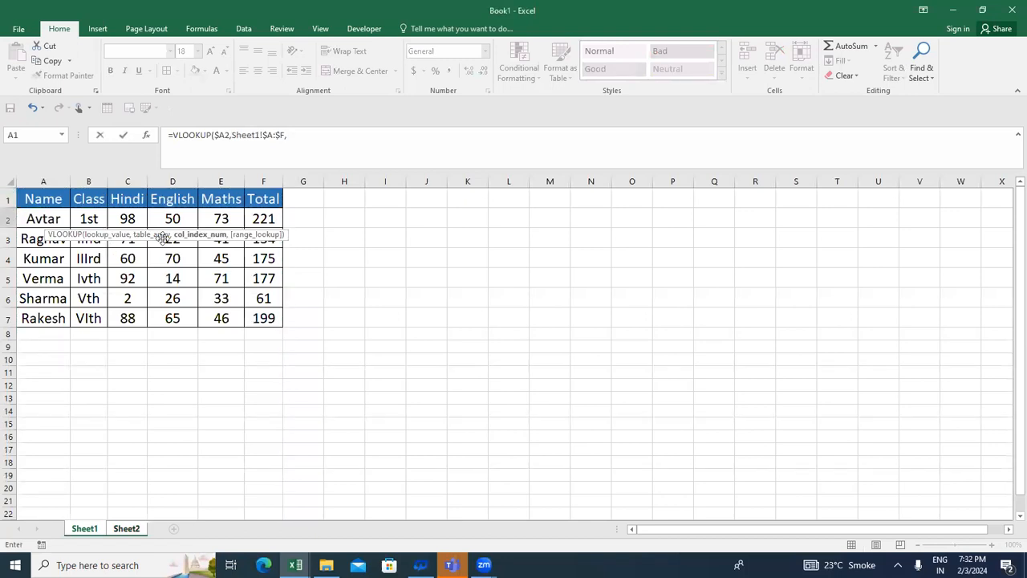
Step: Complete the VLOOKUP with COLUMN() as the column index and 0 for an exact match
text(column)
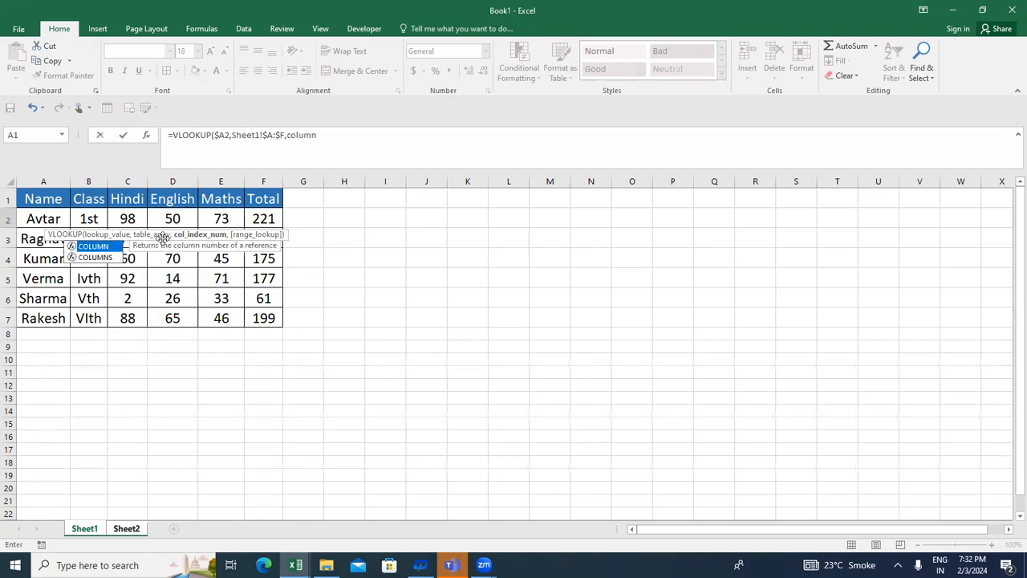
text((),0))
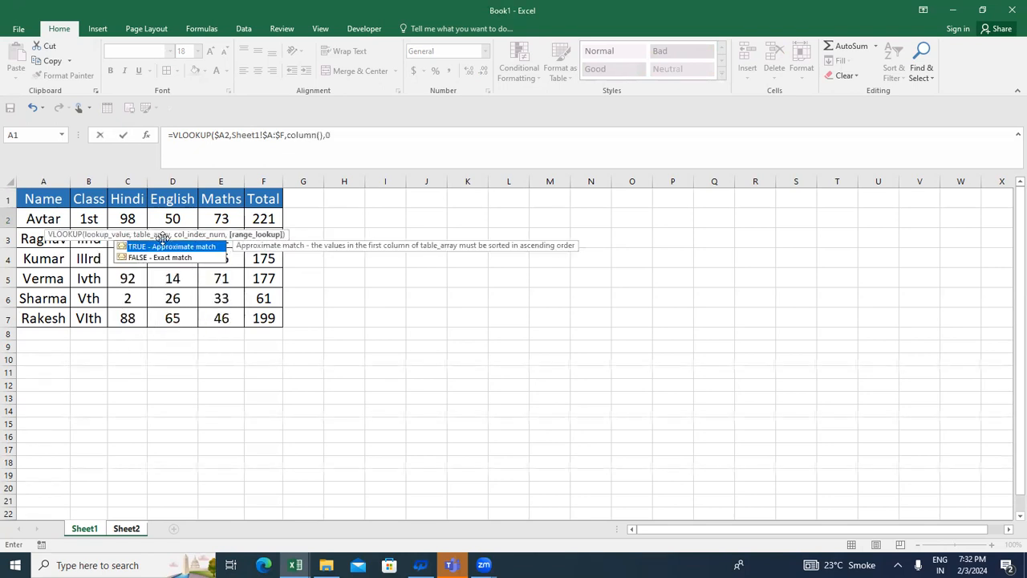
key(Return)
Step: Fill the VLOOKUP formula from B2 down the Class column to B4
key(Up)
key(Left)
key(ctrl+Down)
key(Right)
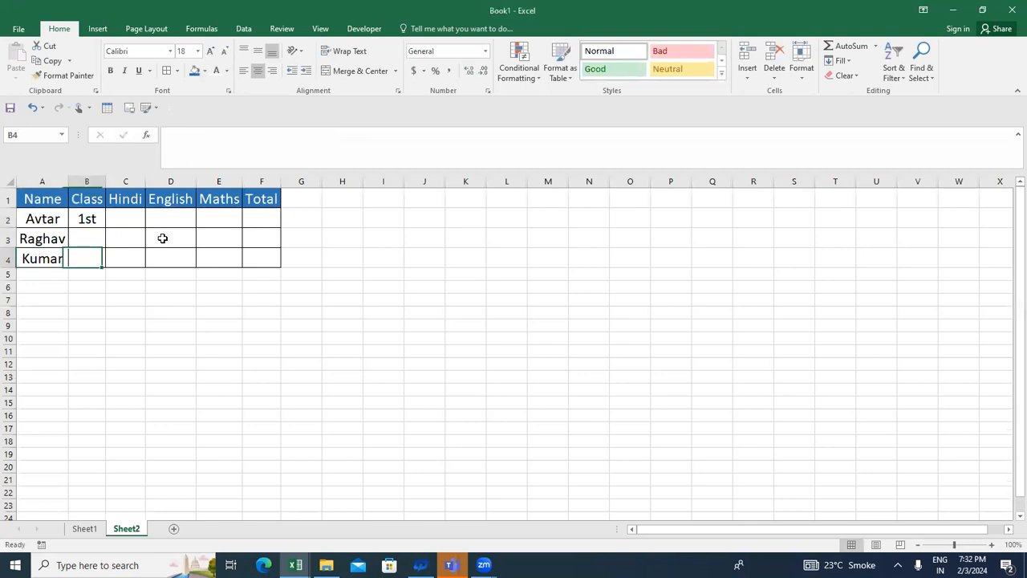
key(ctrl+shift+Up)
key(ctrl+d)
Step: Fill the Class formulas right across the Hindi, English, Maths and Total columns to F4
key(shift+Right)
key(shift+Right)
key(shift+Right)
key(shift+Right)
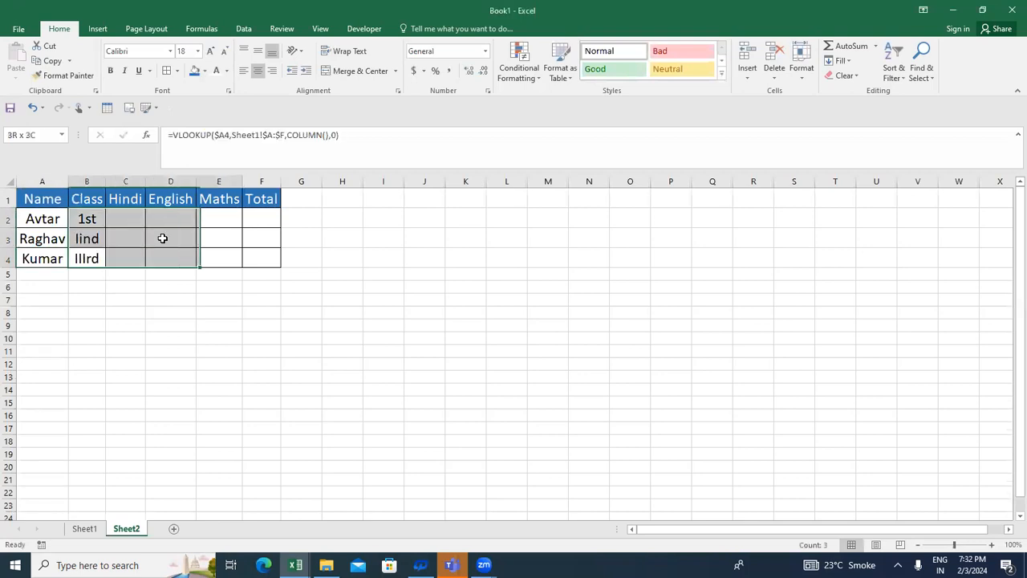
key(ctrl+r)
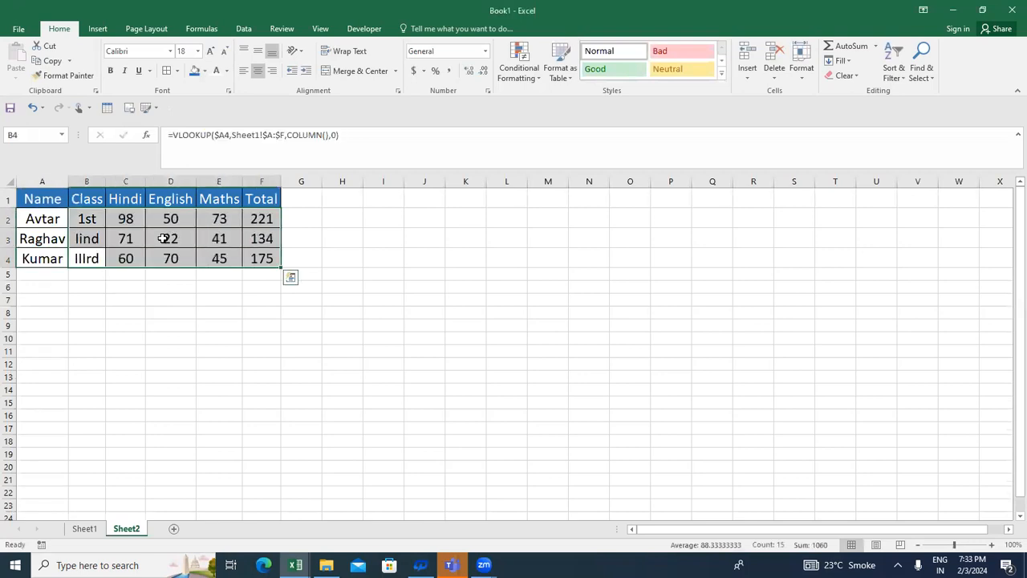
key(Right)
key(Up)
key(Up)
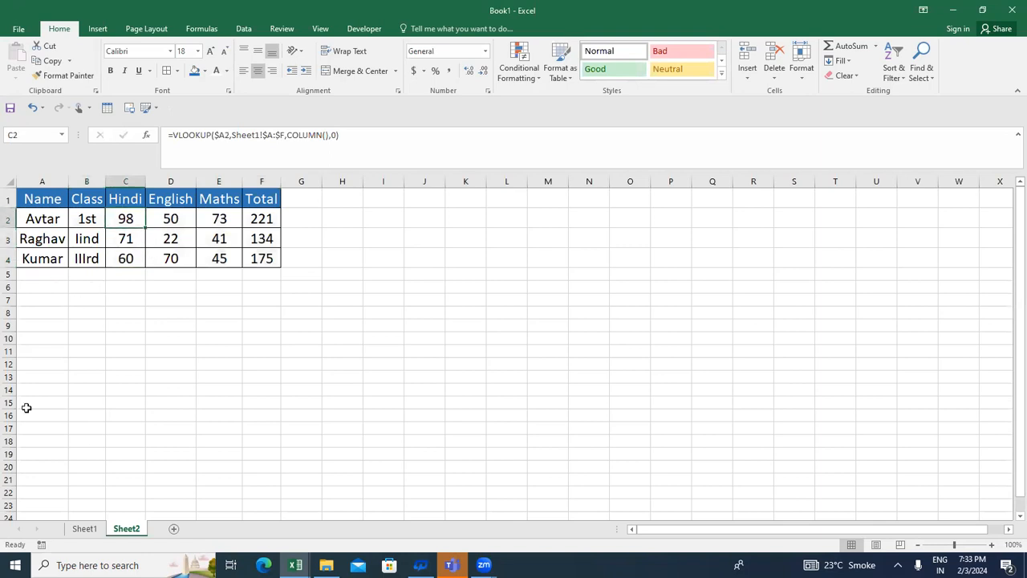
Step: Copy the last student's row 7 on Sheet1 down into row 8 across columns A to F
click(77, 528)
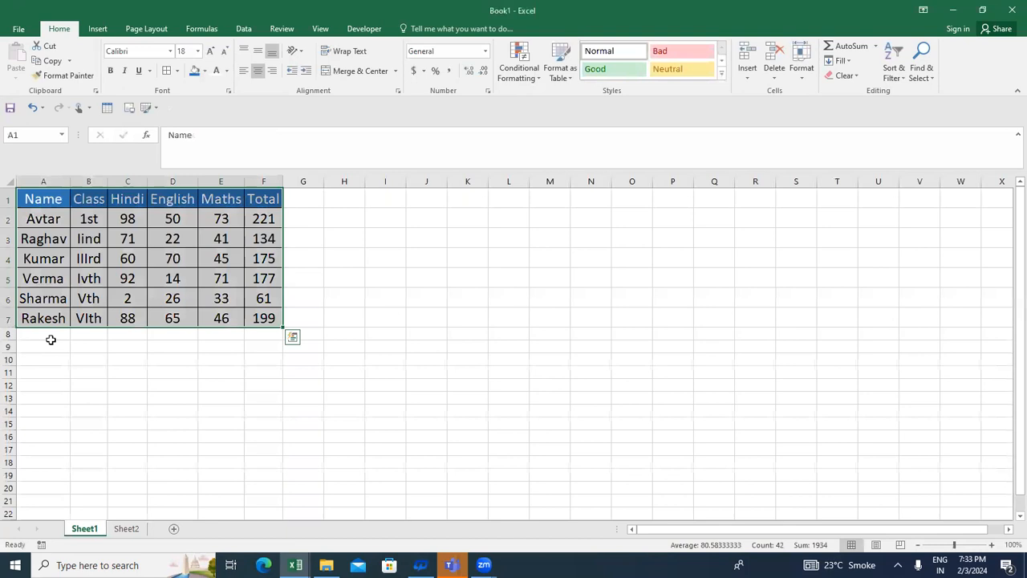
click(50, 344)
key(Up)
key(Up)
key(shift+Down)
key(shift+Right)
key(shift+Right)
key(shift+Right)
key(shift+Right)
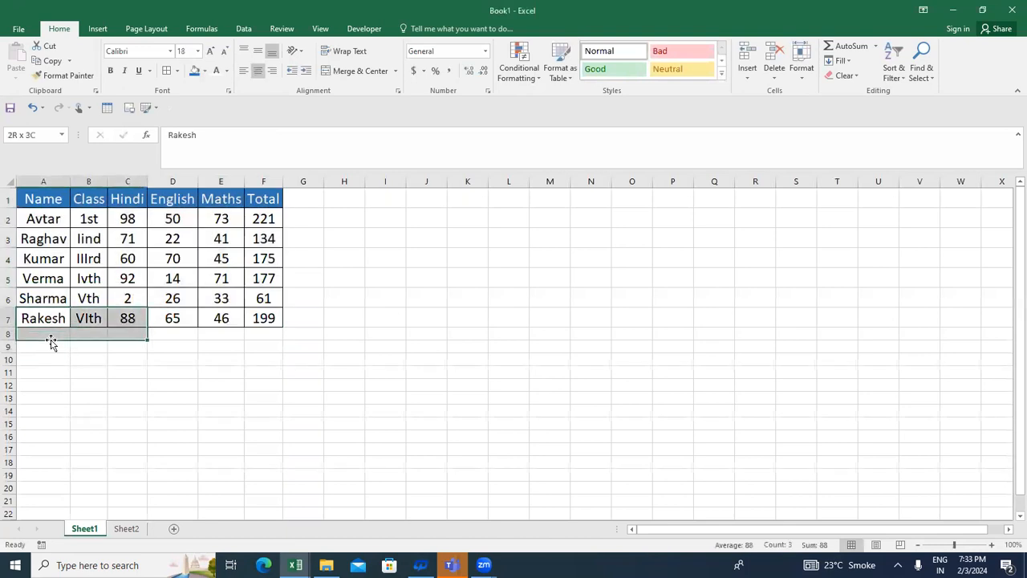
key(shift+Right)
key(ctrl+d)
Step: Replace the name in A8 with the new student's first name
click(51, 340)
key(BackSpace)
text(Shar)
key(BackSpace)
key(BackSpace)
key(BackSpace)
key(BackSpace)
key(BackSpace)
text(Ram)
key(Return)
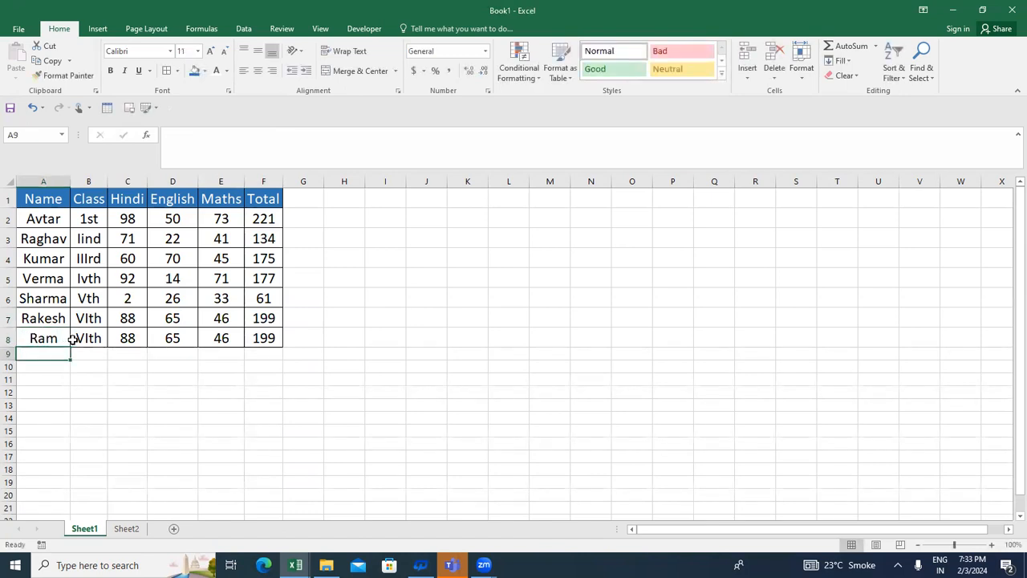
Step: Change the new student's class in B8 to VIIth
click(88, 334)
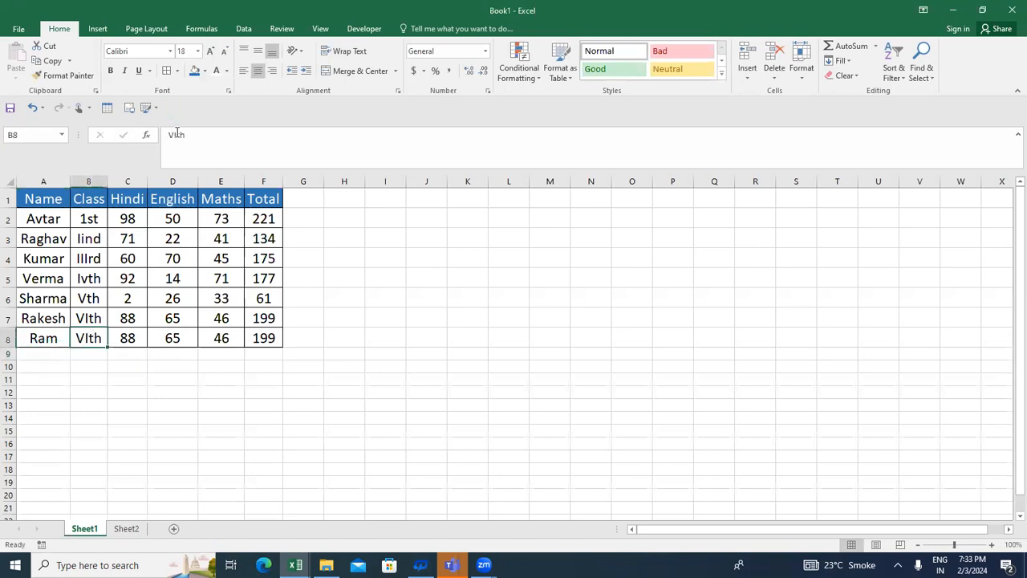
click(177, 135)
text(I)
key(Return)
Step: Set the new student's Hindi mark in C8 to 45
key(Up)
key(Right)
key(Right)
key(Right)
key(Left)
key(Left)
key(Left)
key(Right)
key(Right)
key(Left)
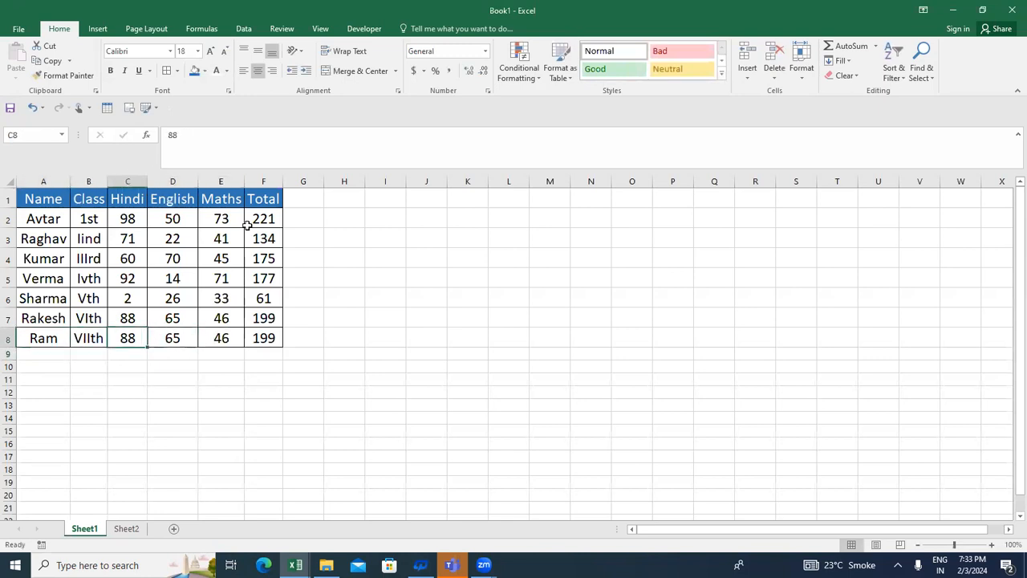
text(45)
key(ctrl+Return)
Step: Insert an AutoSum formula in the new student's Total cell, F8
key(Right)
key(Right)
key(Right)
key(alt+equal)
key(Return)
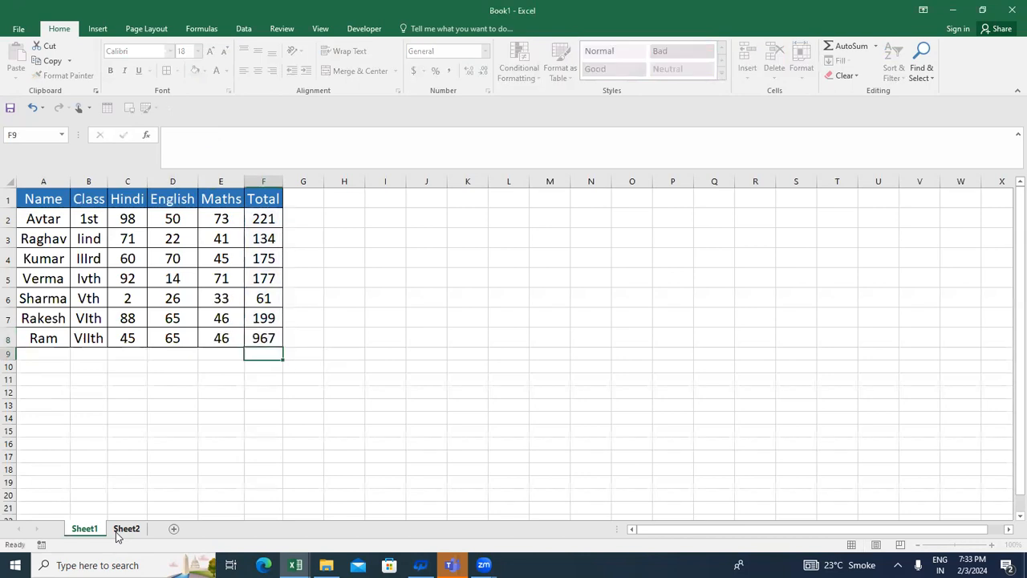
Step: Copy row 4 on Sheet2 with its lookup formulas down into row 5 across columns A to F
click(119, 530)
key(Left)
key(Down)
key(Down)
key(Down)
key(Left)
key(Up)
key(shift+Down)
key(shift+Right)
key(shift+Right)
key(shift+Right)
key(shift+Right)
key(shift+Right)
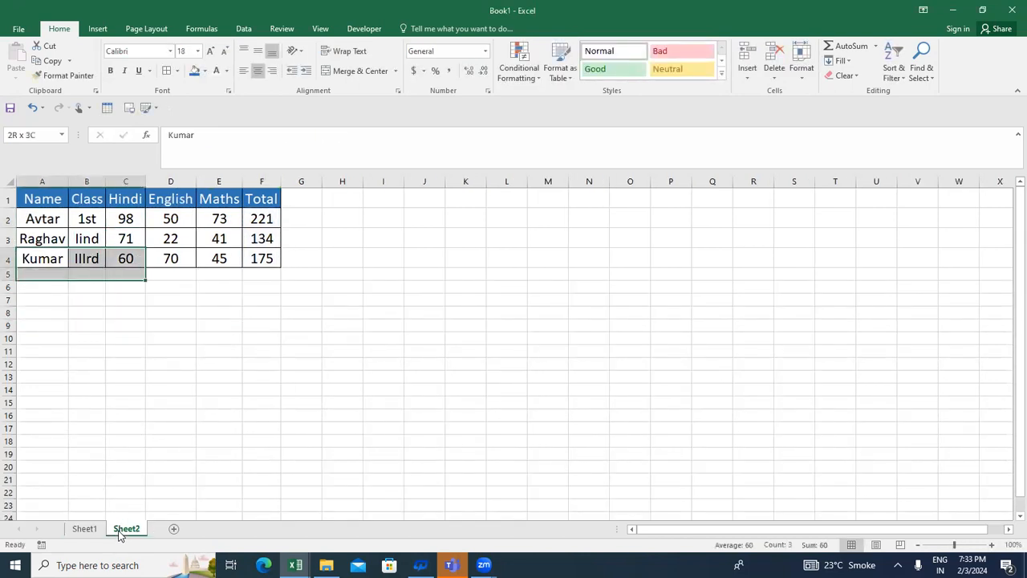
key(ctrl+d)
Step: Replace the name in A5 on Sheet2 with the new student's first name to look up that record
key(Down)
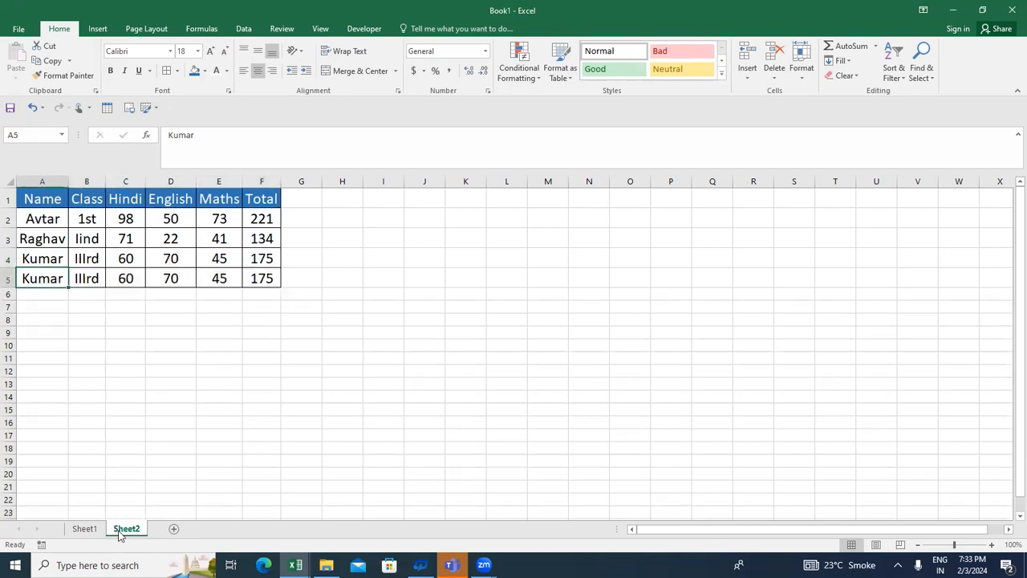
text(Ram)
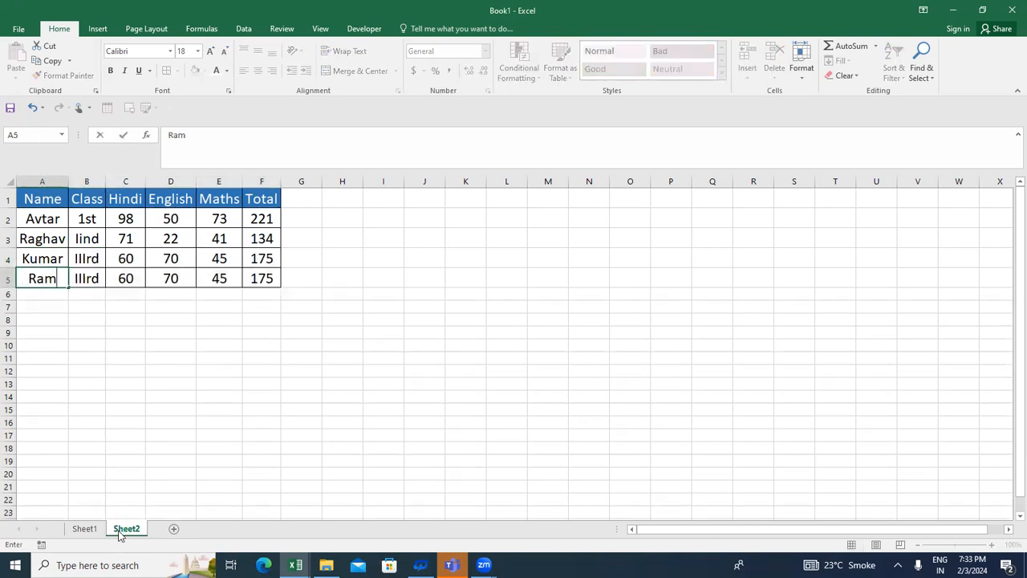
key(Tab)
text(VIIth	45	65	46	967)
key(Return)
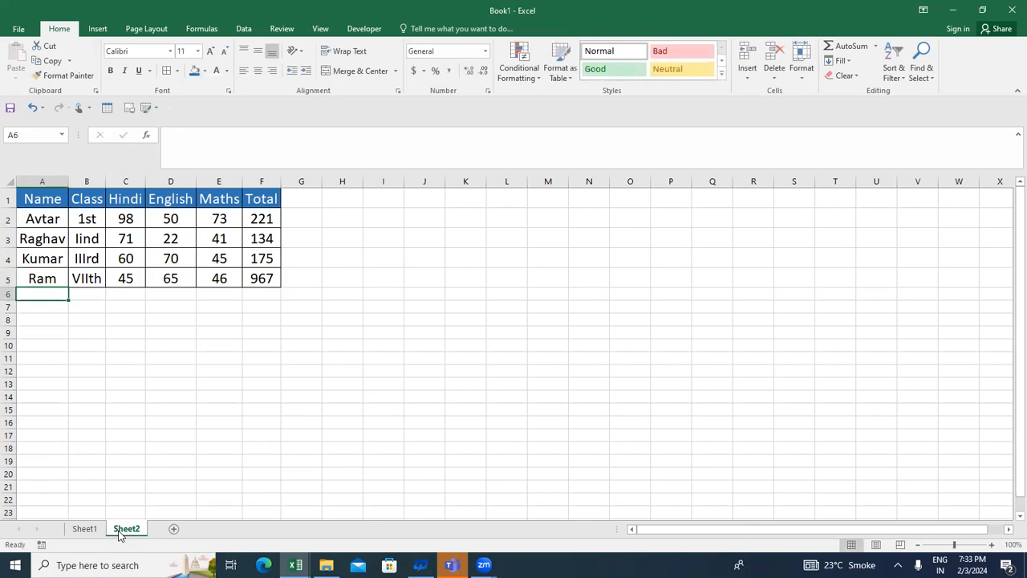
Step: Examine the Sheet1!$A:$F table range inside the VLOOKUP formula in C4 on Sheet2
click(132, 259)
drag(265, 135, 285, 134)
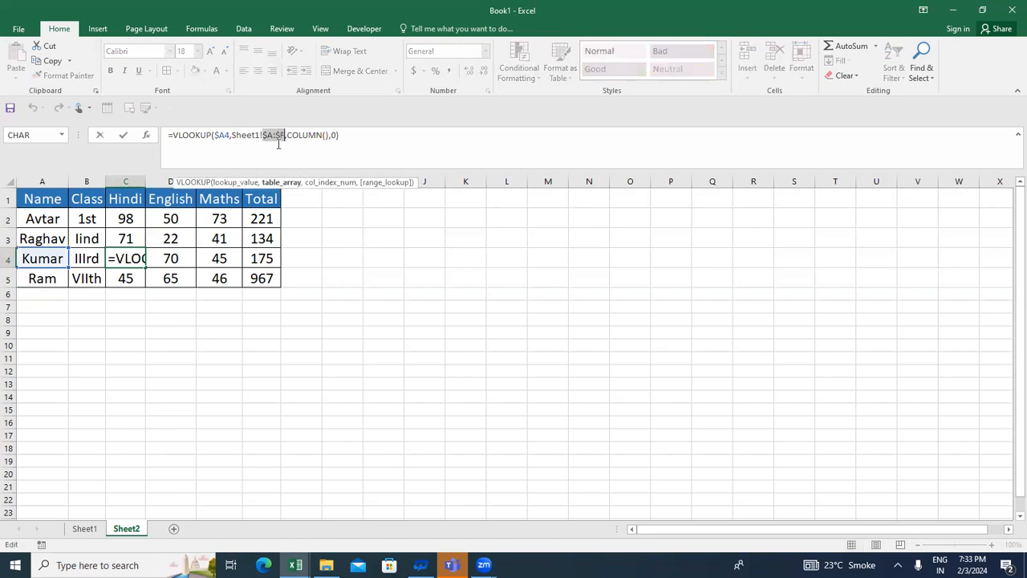
click(96, 535)
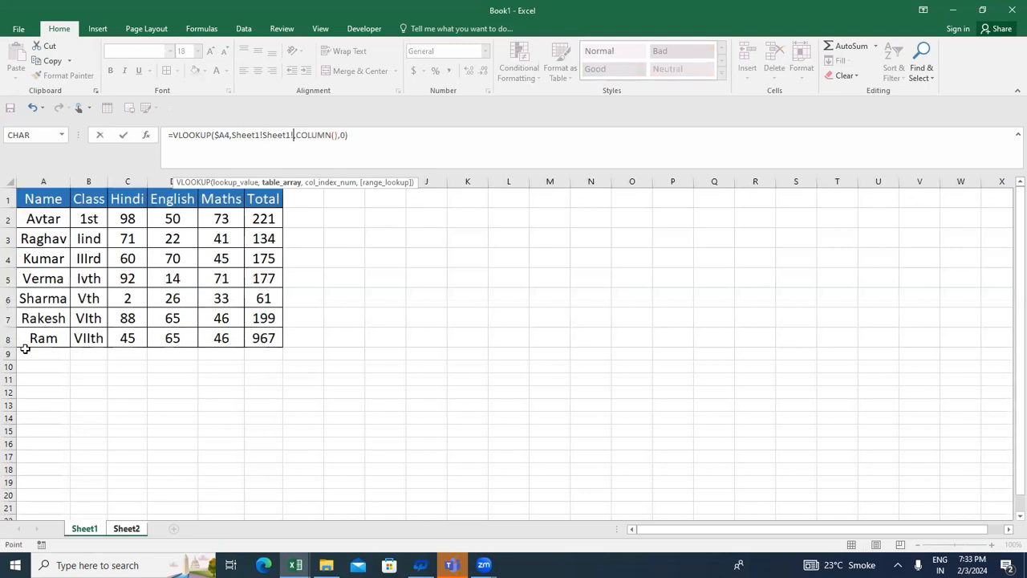
click(138, 502)
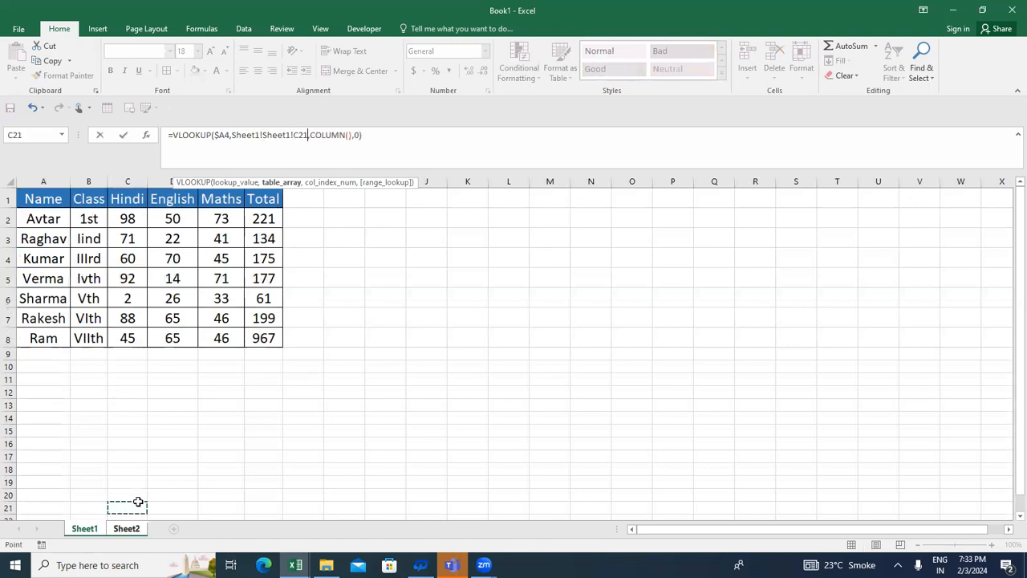
key(Escape)
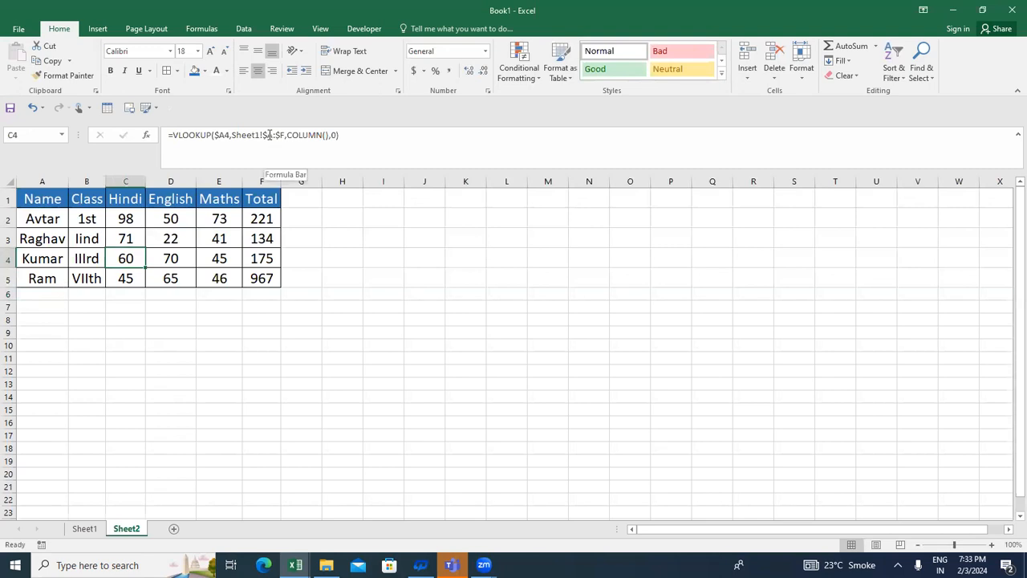
drag(284, 136, 271, 136)
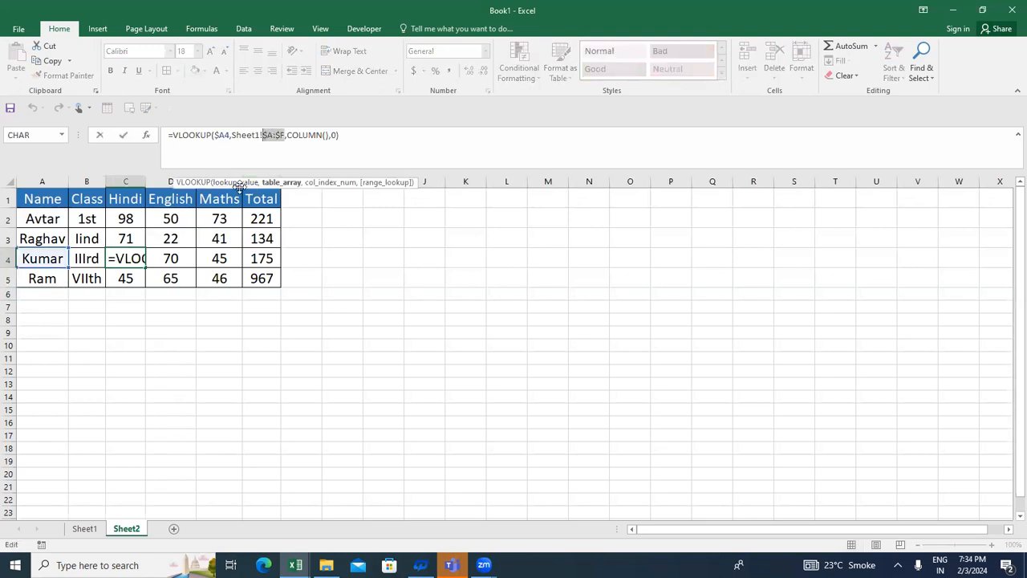
key(Escape)
Step: Copy the Total column F1:F8 on Sheet1 into column G as the base for a new column
click(83, 529)
click(307, 204)
key(Left)
key(ctrl+shift+Down)
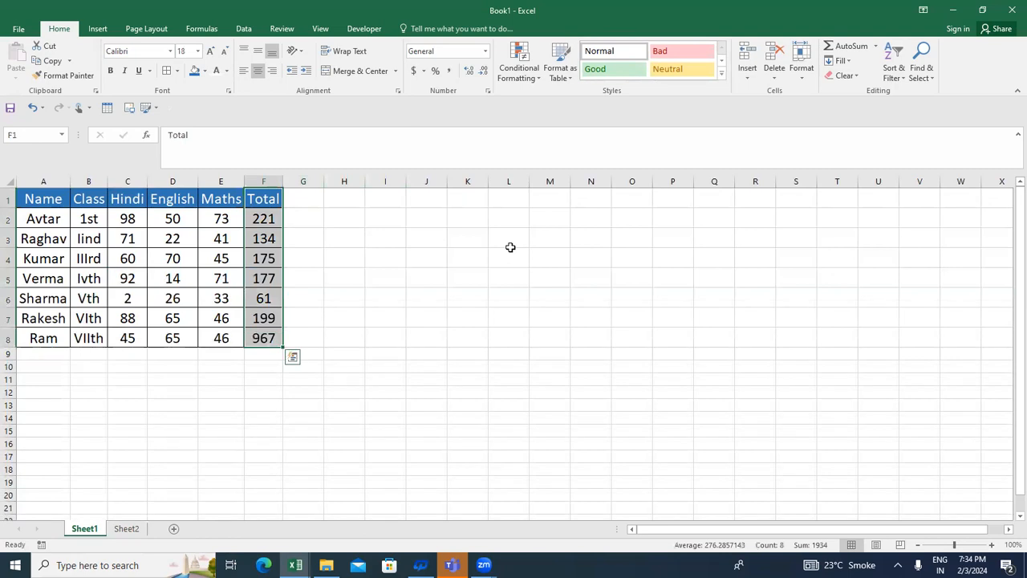
key(ctrl+c)
key(Right)
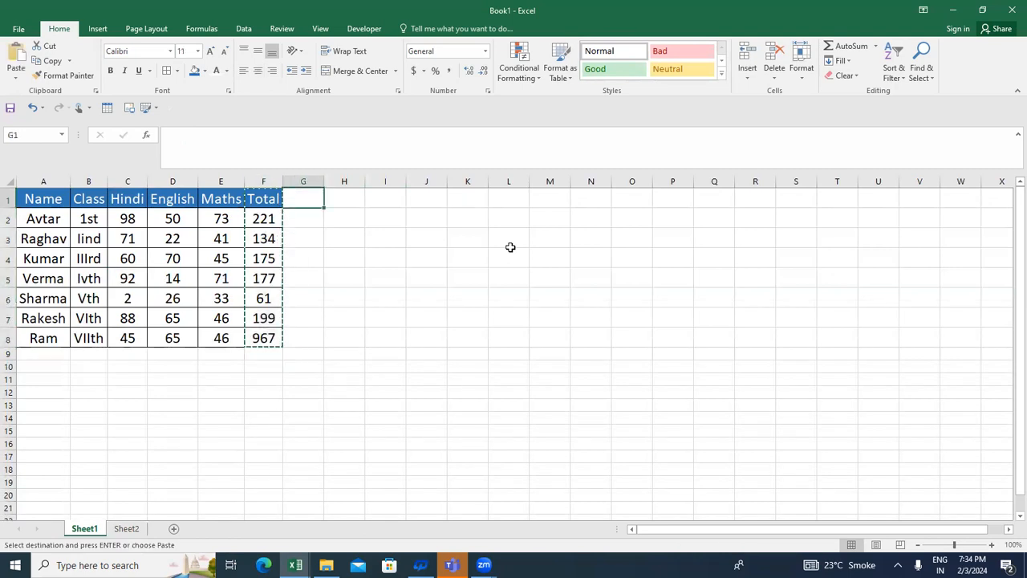
key(ctrl+v)
Step: Rename the G1 header on Sheet1 as Address and autofit the column width to it
text(Address)
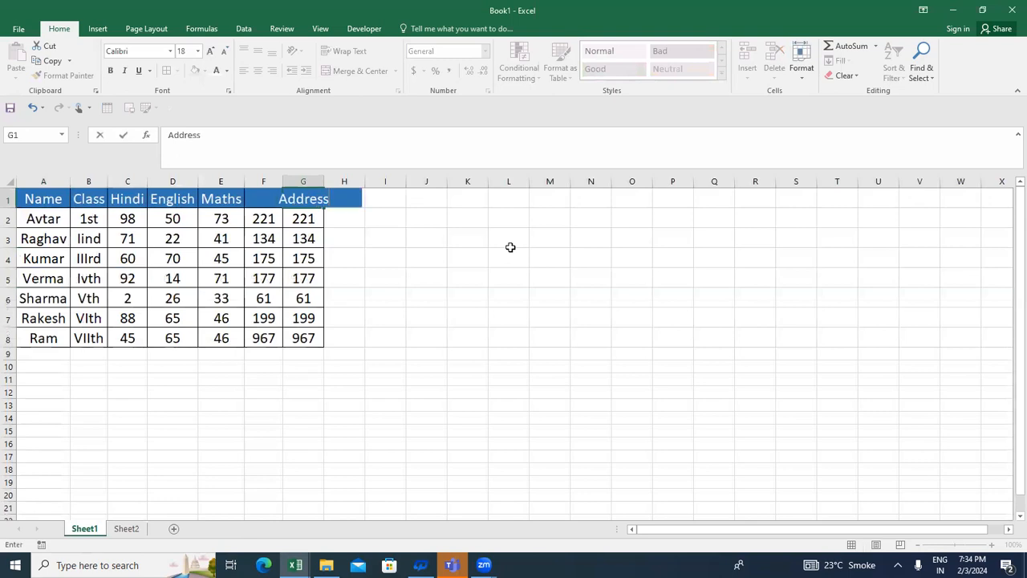
key(Return)
key(Up)
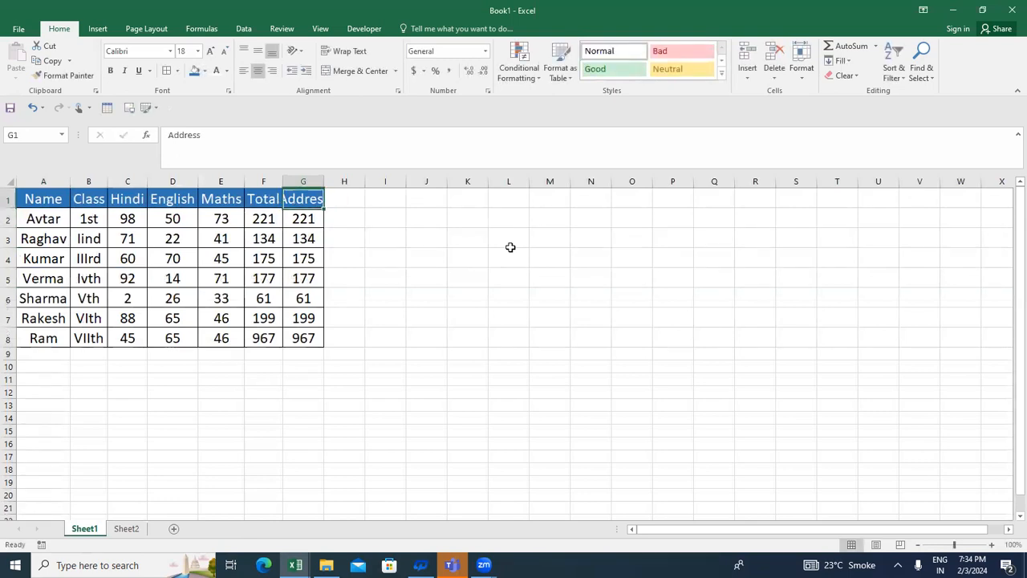
key(alt+h)
key(o)
key(i)
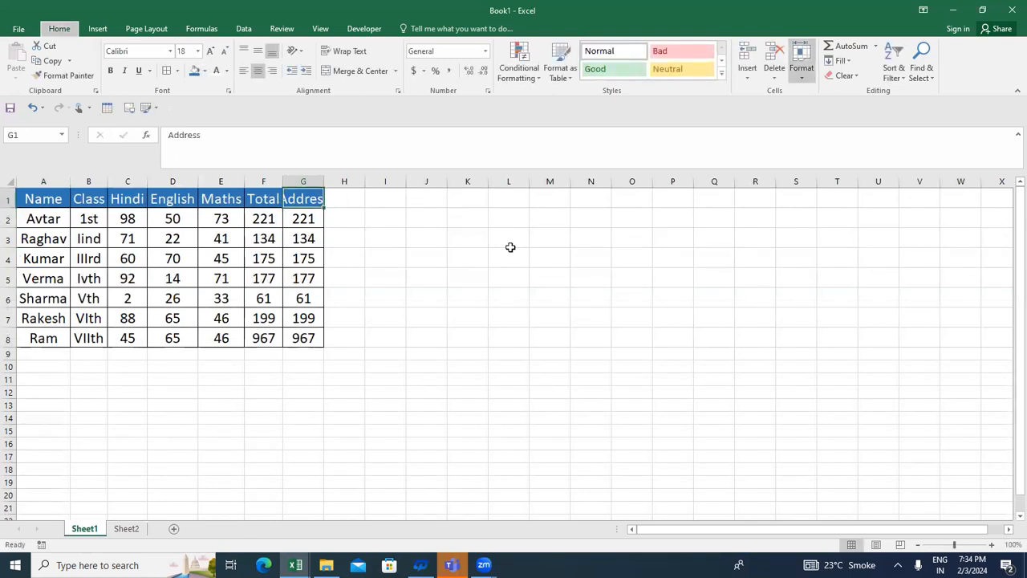
Step: Enter the first student's address in G2 and Delhi in G3, and autofit column G to the longer text
key(Down)
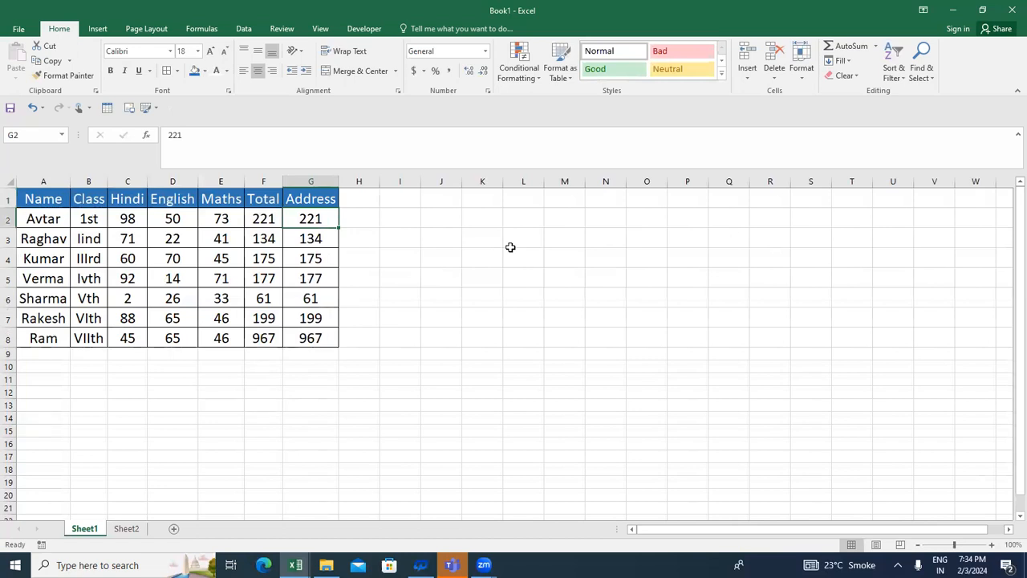
text(Mayur Vihar)
key(Return)
text(Delhi)
key(Return)
key(Up)
key(Up)
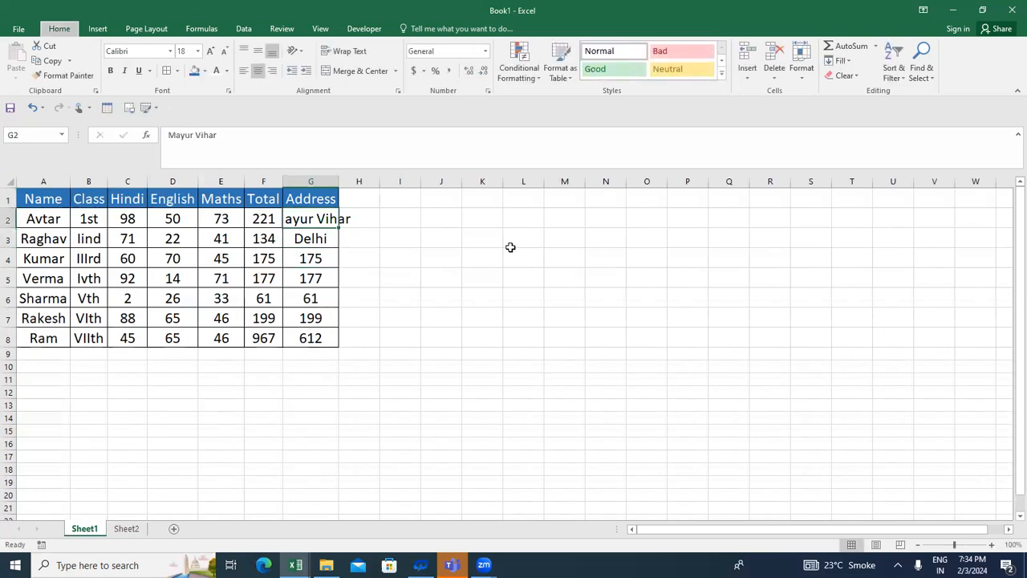
key(o)
key(i)
Step: Enter the addresses GHZ, UP and Punjab in G4, G5 and G6 on Sheet1
key(Down)
key(Down)
key(Down)
key(Up)
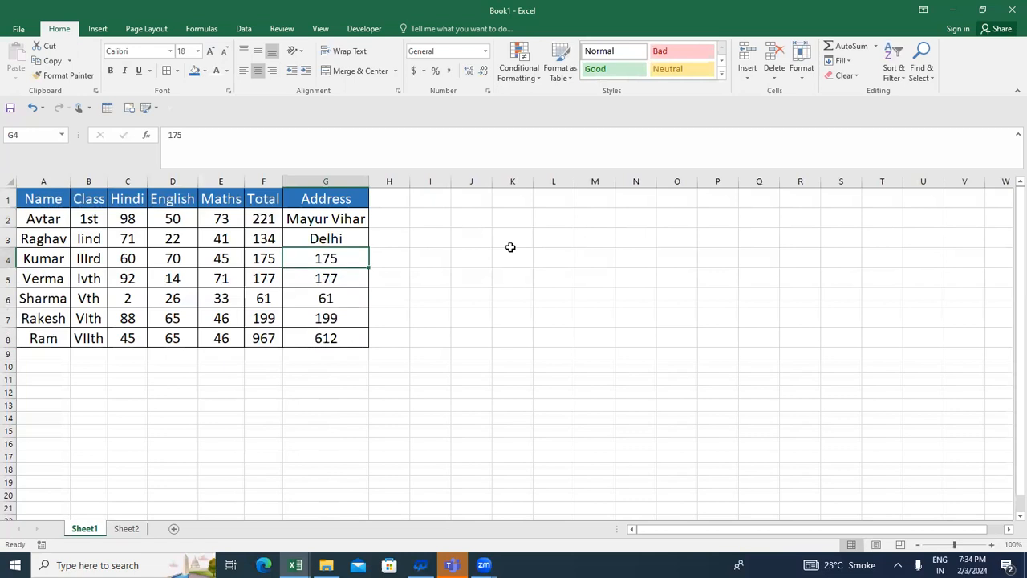
text(Gh)
key(BackSpace)
text(HZ)
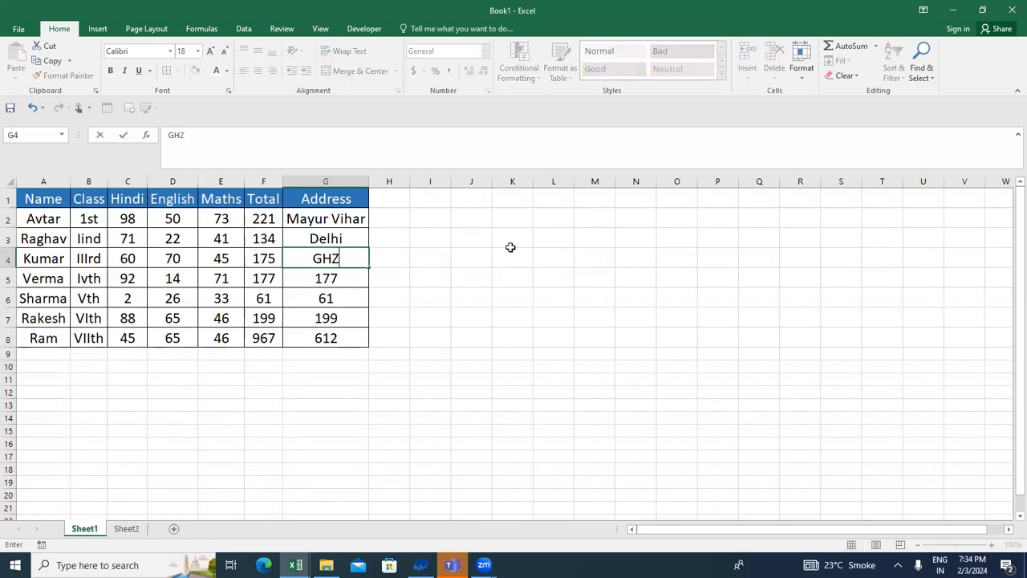
key(Return)
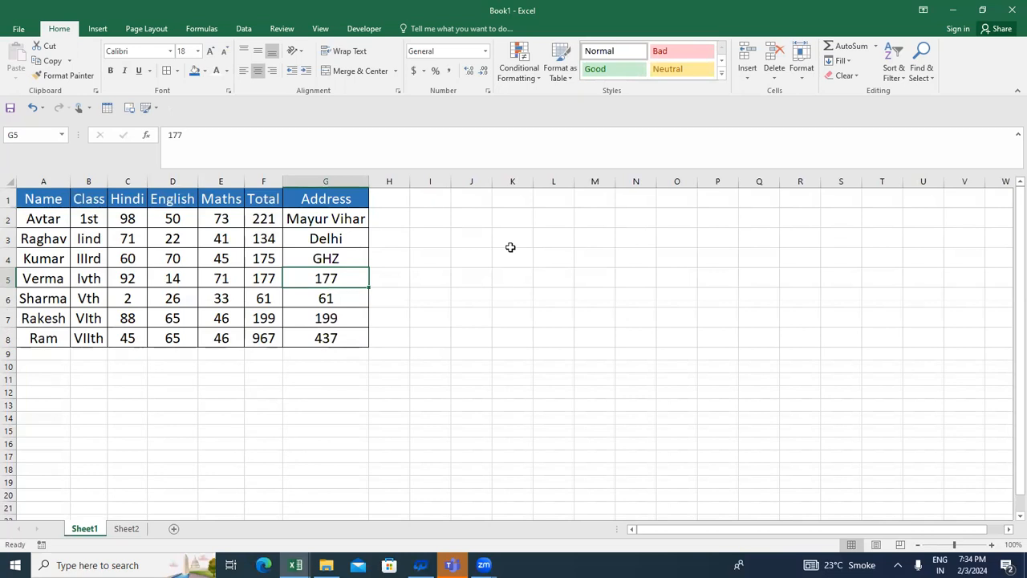
text(UP)
key(Return)
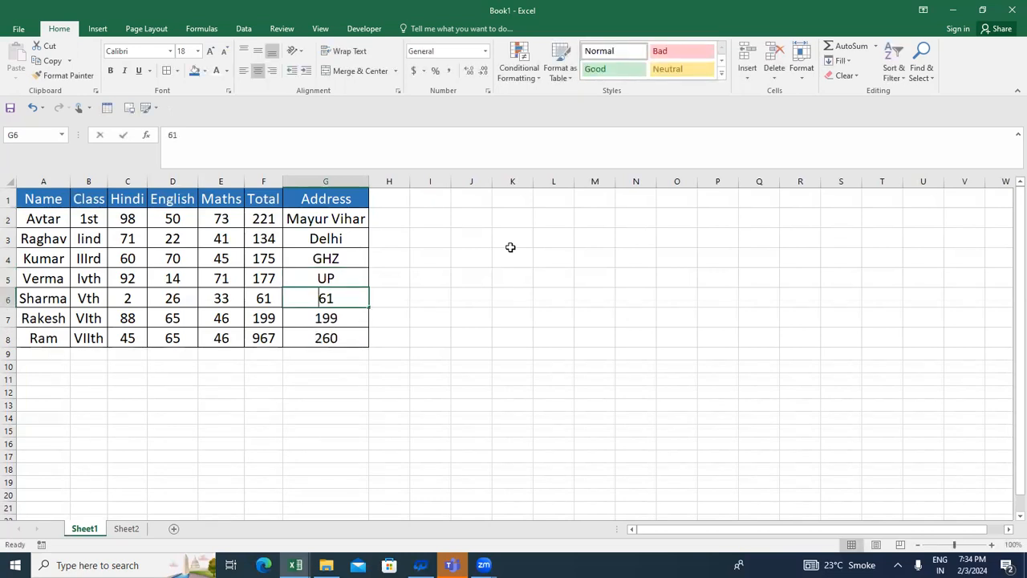
text(Punjab)
key(Return)
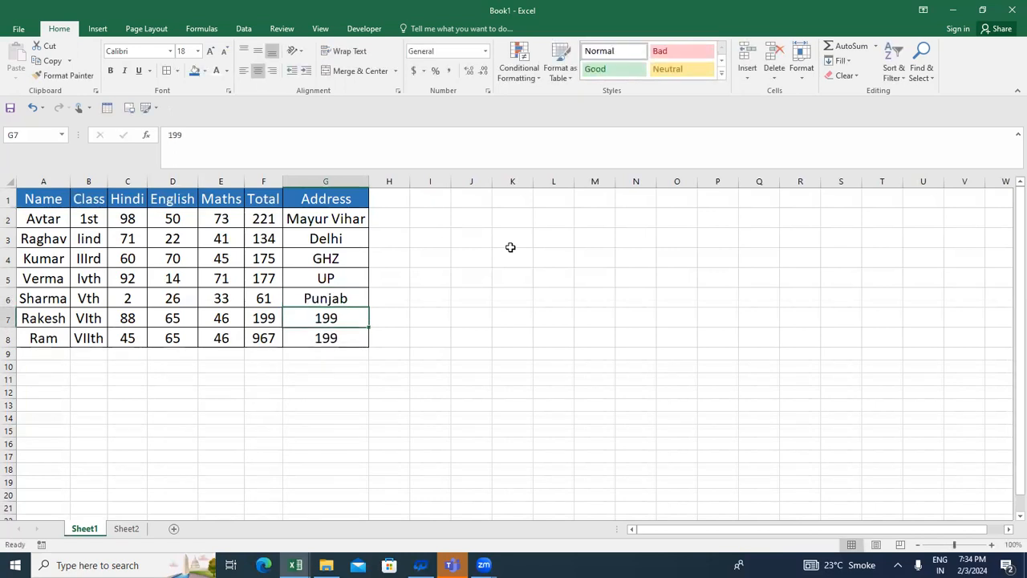
Step: Complete the Address column on Sheet1 with Gazipur in G7 and HR in G8
text(G)
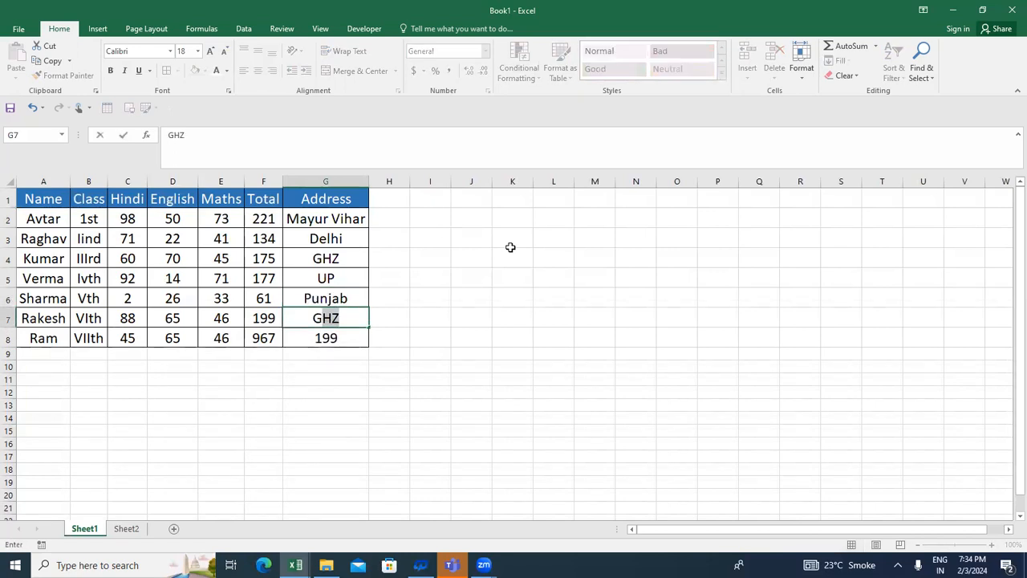
text(a)
text(zipur)
key(Return)
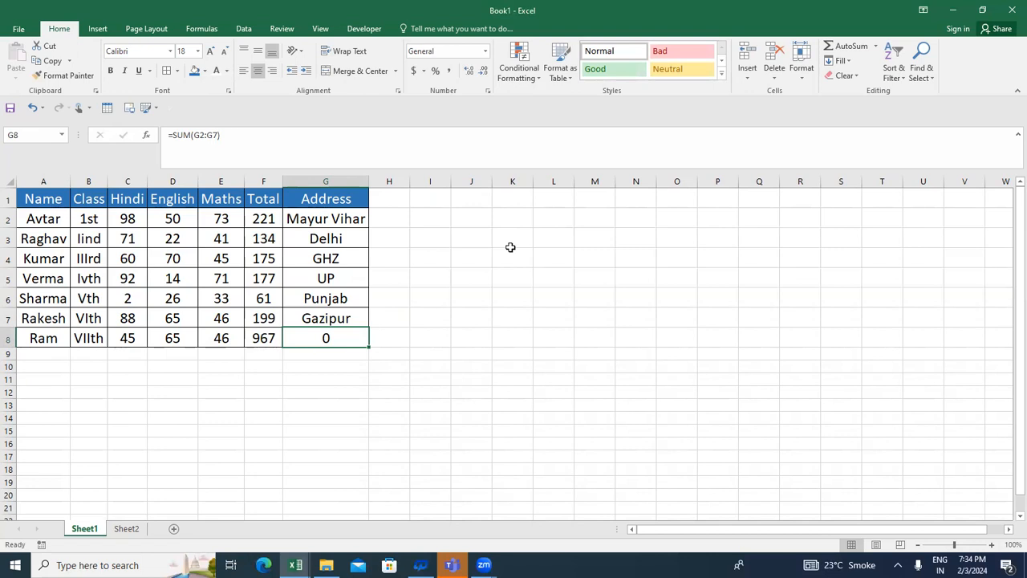
text(HR)
key(Return)
key(Up)
key(Up)
key(Up)
key(Up)
key(Up)
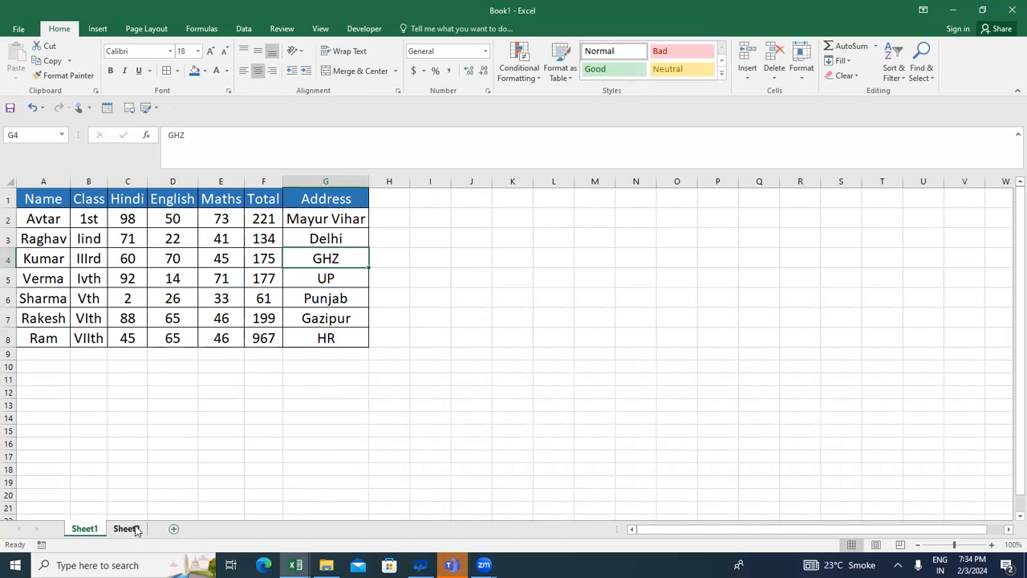
Step: Add an Address header in G1 on Sheet2
click(136, 529)
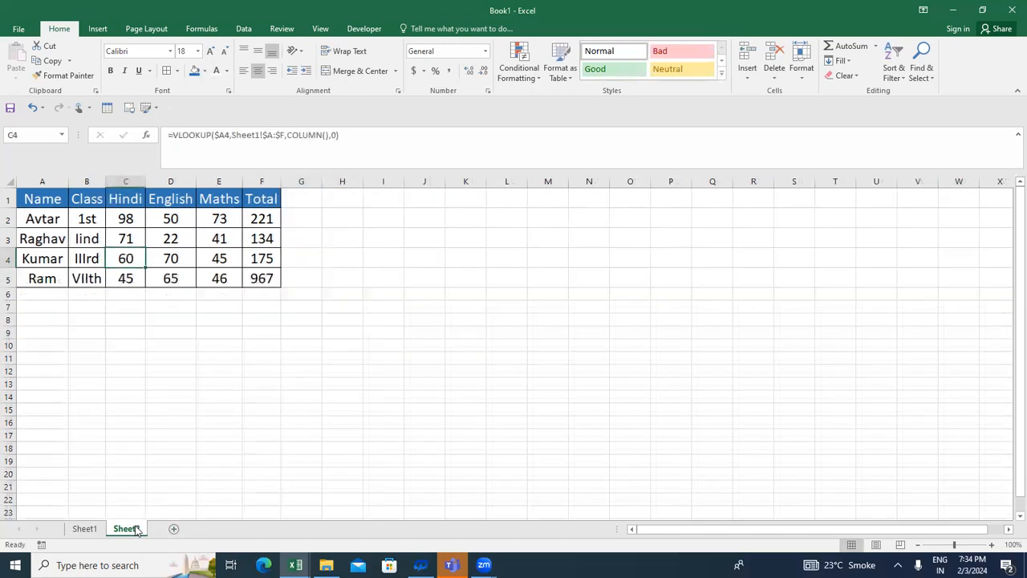
click(298, 193)
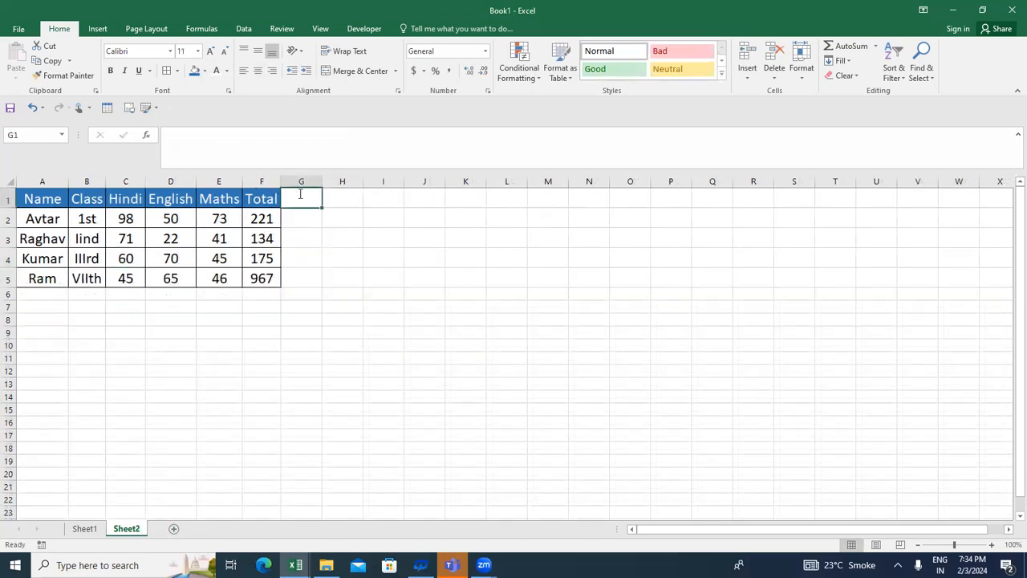
text(Address)
key(Return)
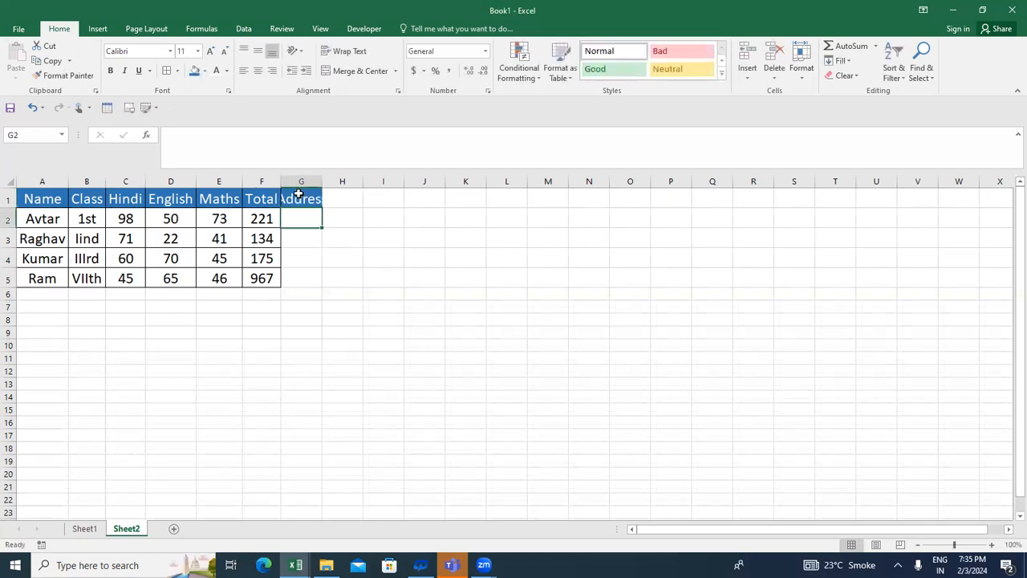
Step: Copy only the formatting of the Total column F1:F5 on Sheet2 onto G1:G5
key(Up)
key(Left)
key(ctrl+shift+Down)
key(ctrl+c)
click(298, 195)
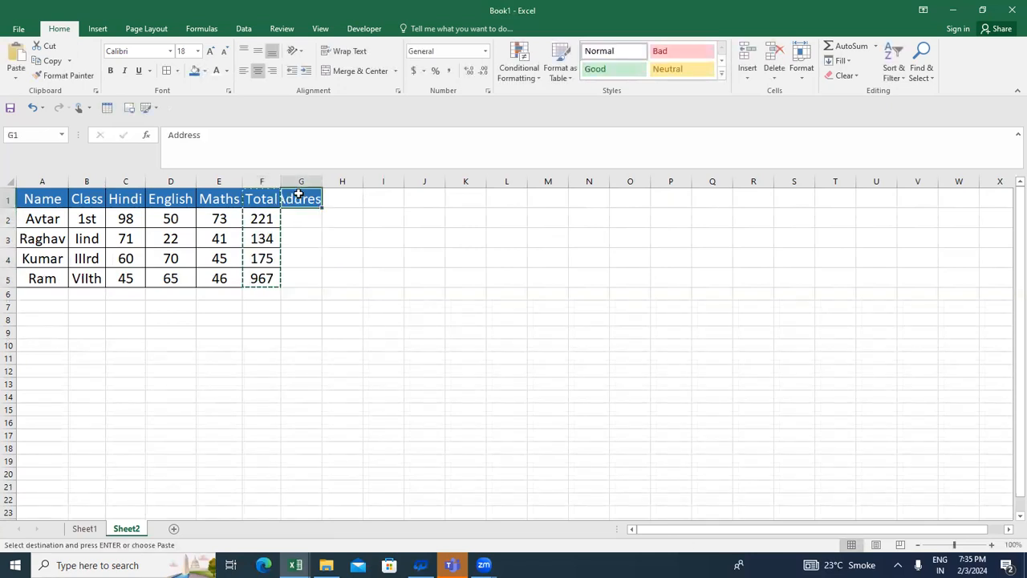
key(ctrl+alt+v)
key(Return)
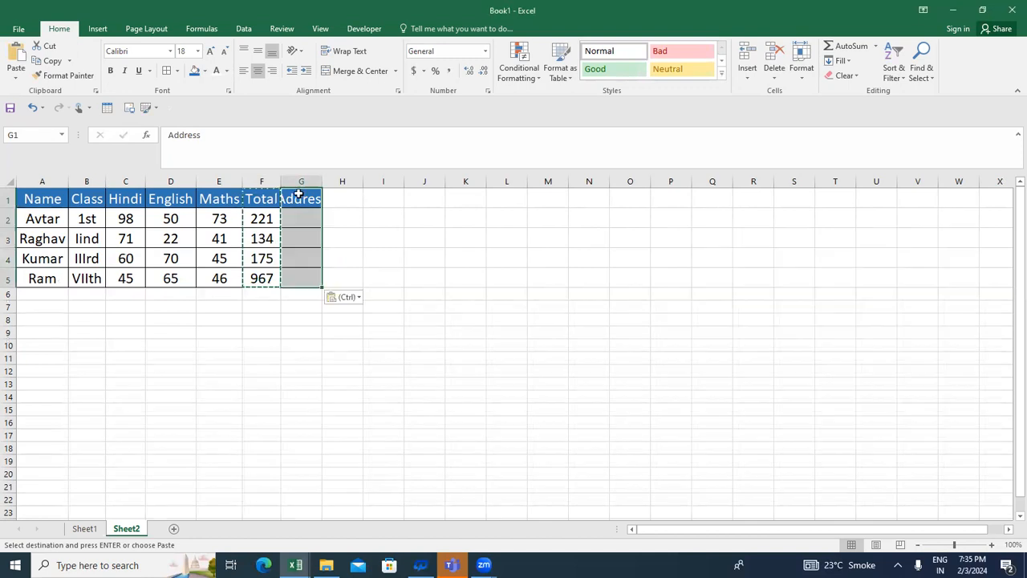
Step: Autofit the width of the Address column on Sheet2
key(alt)
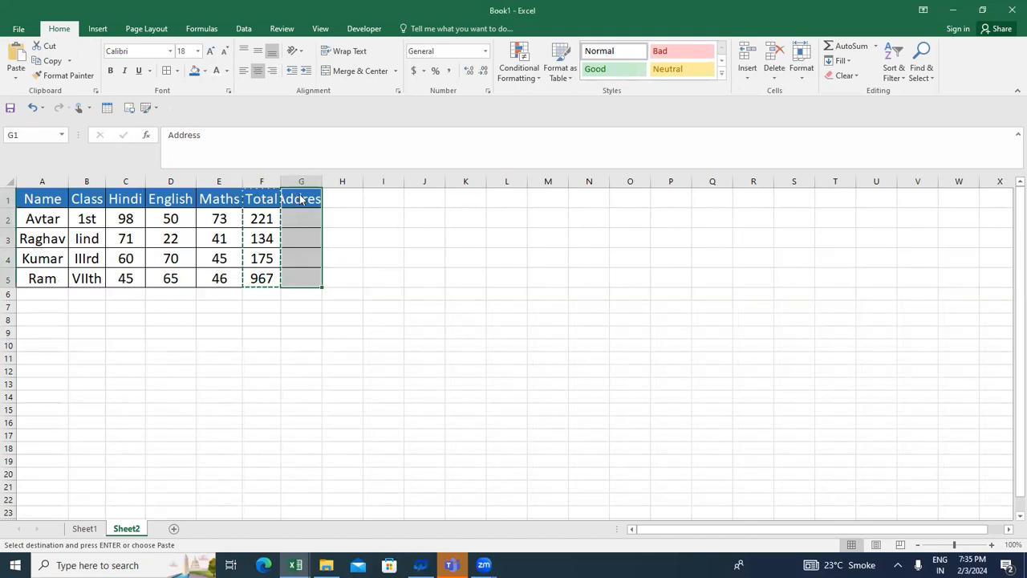
key(h)
key(o)
key(i)
Step: Fill the VLOOKUP formula from F2 across into the Address cell G2 on Sheet2
key(Down)
key(Left)
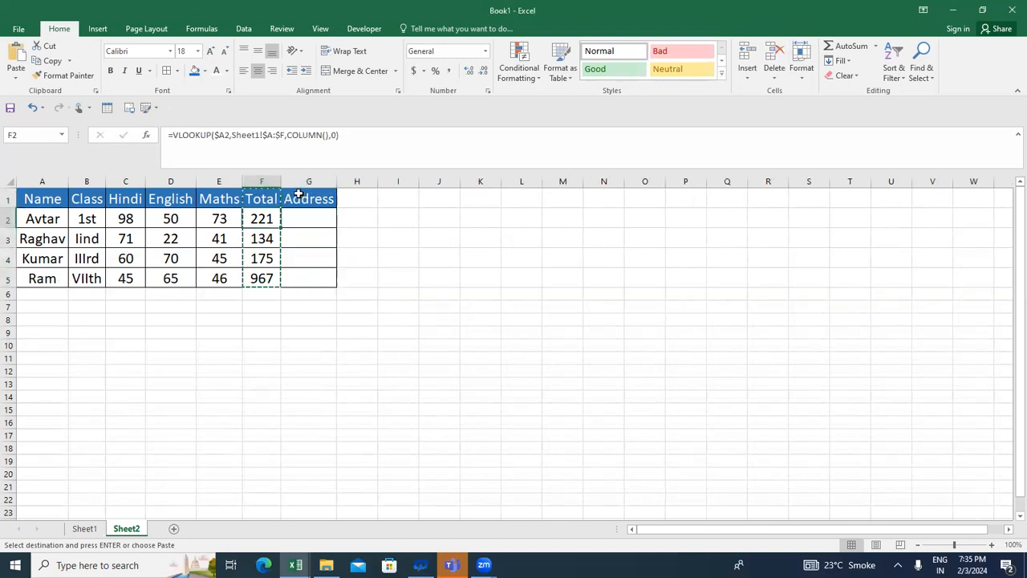
key(shift+Right)
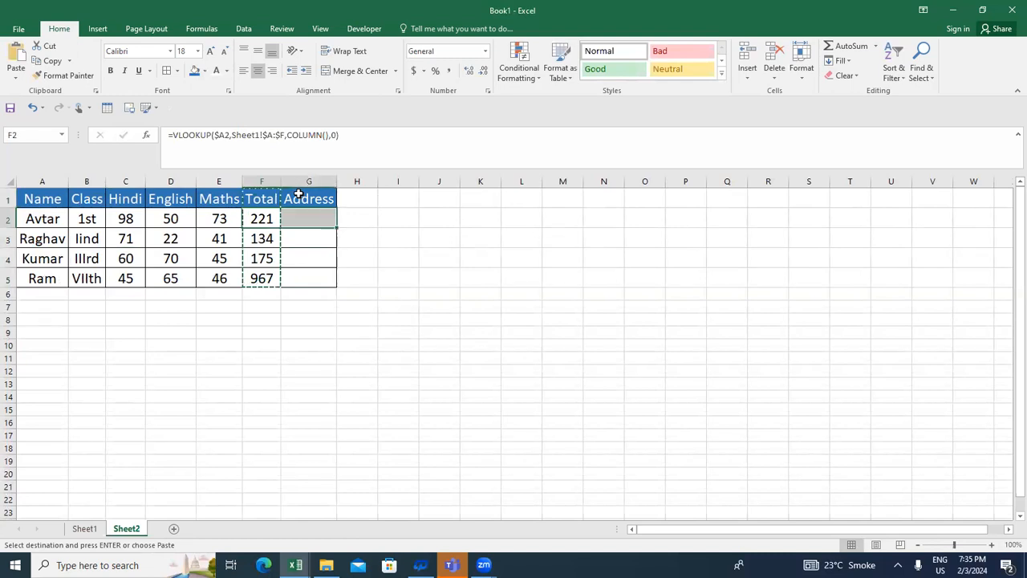
key(Left)
key(Left)
key(Right)
key(Right)
key(Right)
key(Left)
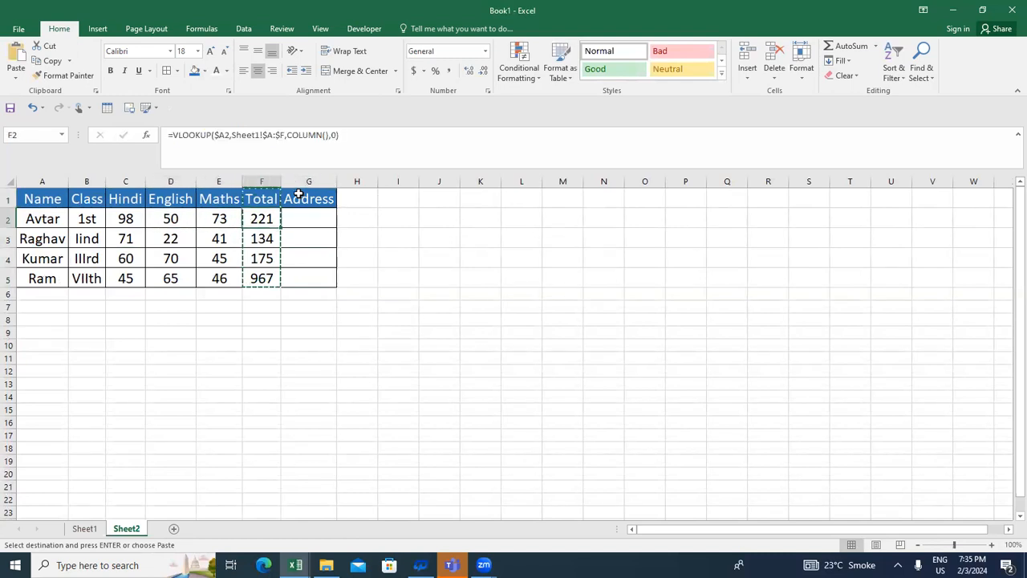
key(shift+Right)
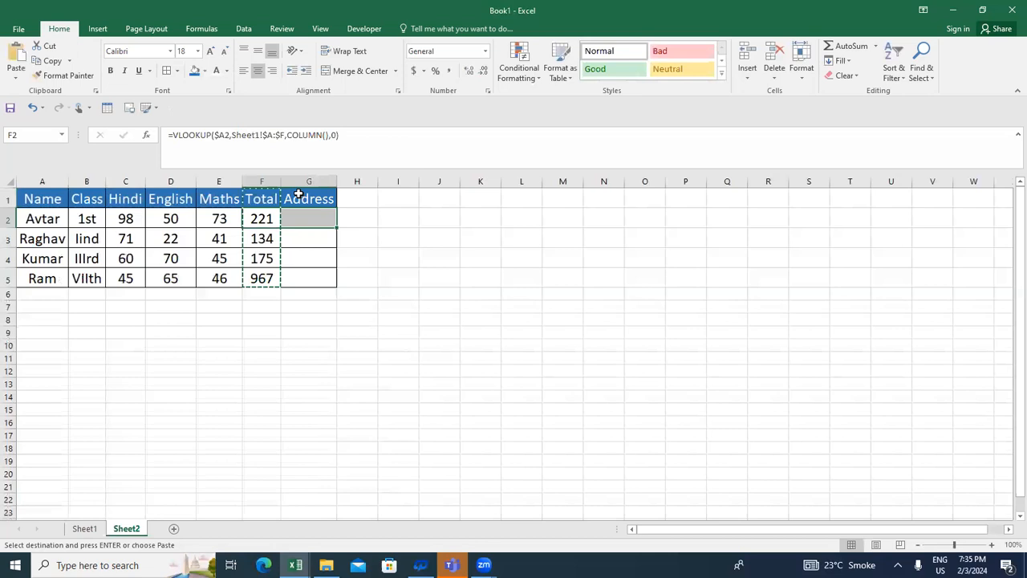
key(Return)
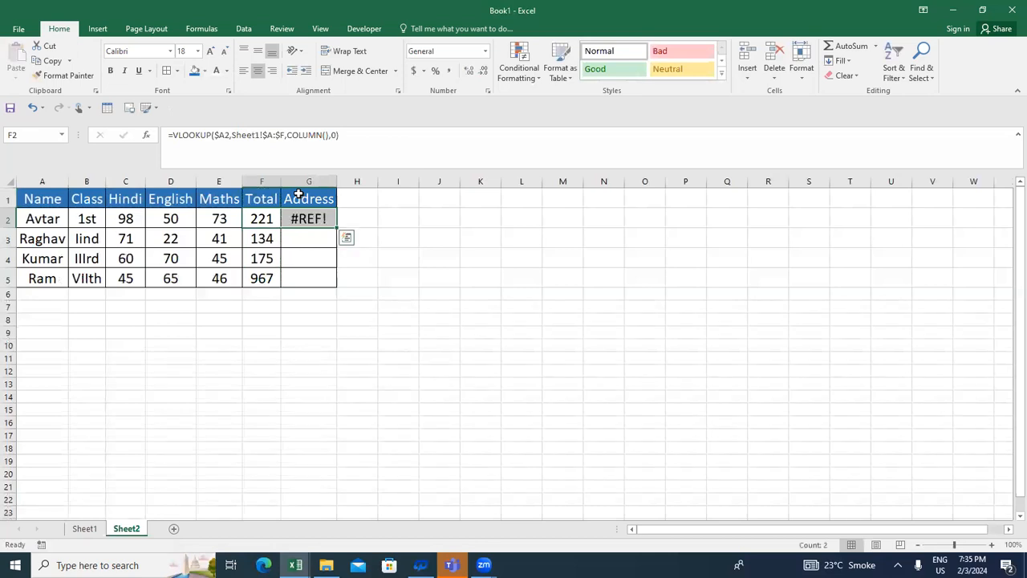
Step: Fill the formulas in F2:G2 down through row 5 on Sheet2
key(shift+Down)
key(shift+Down)
key(shift+Down)
key(shift+Down)
key(shift+Up)
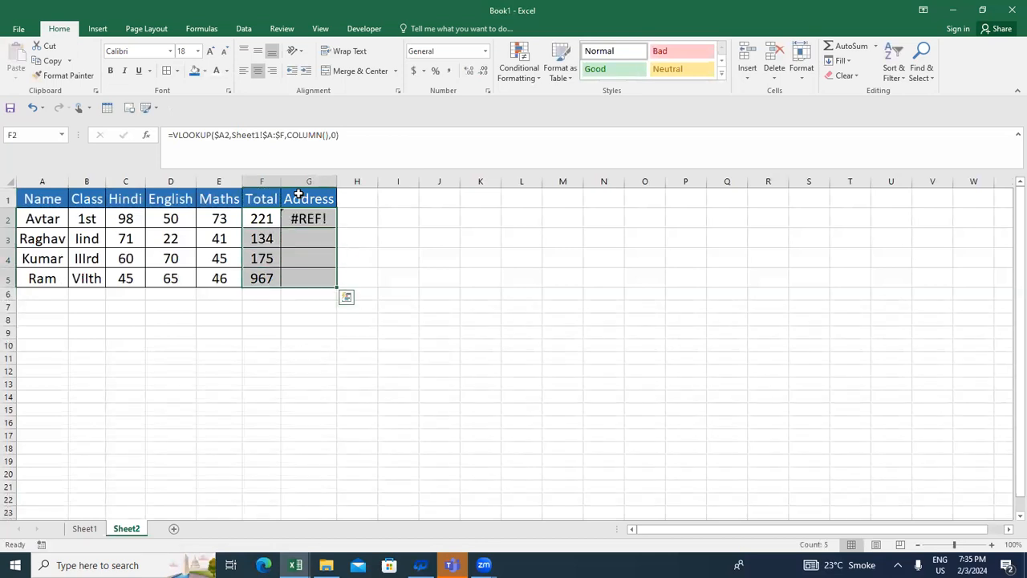
key(ctrl+d)
Step: Try extending the table range in the Address formula in Sheet2 G2 to Sheet1!$A:$G, and undo the change
click(299, 194)
key(Down)
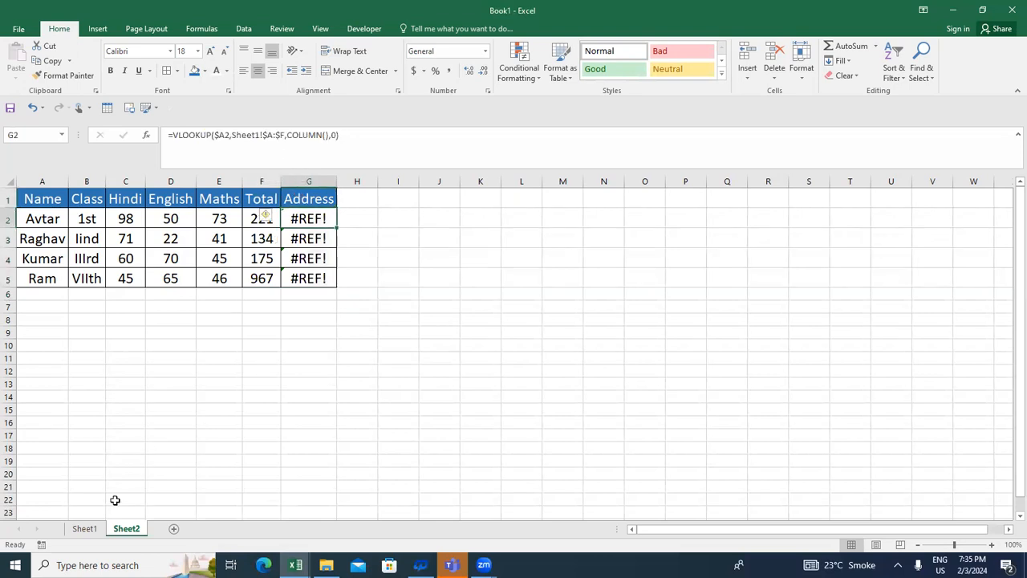
click(67, 533)
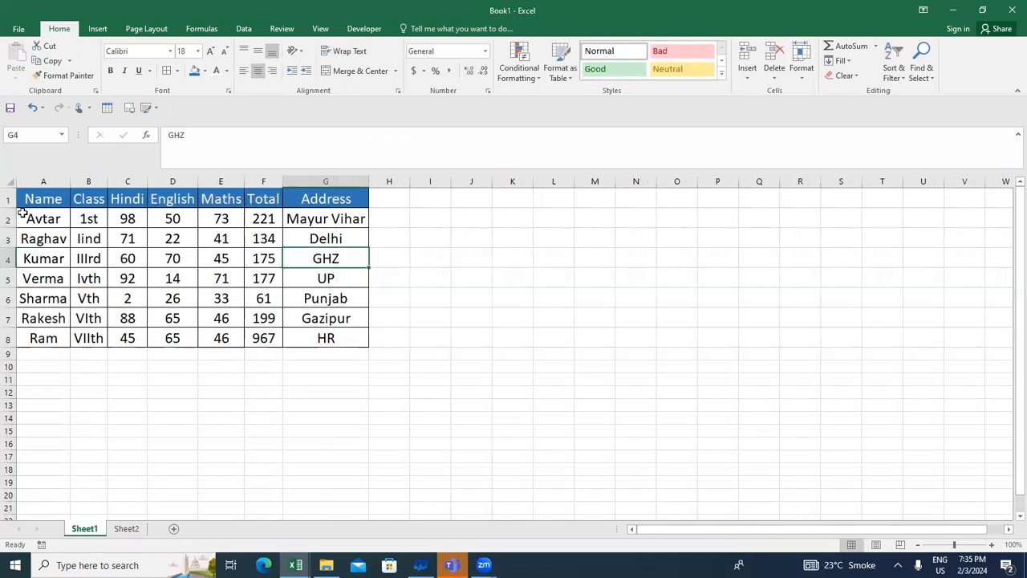
click(135, 533)
click(284, 135)
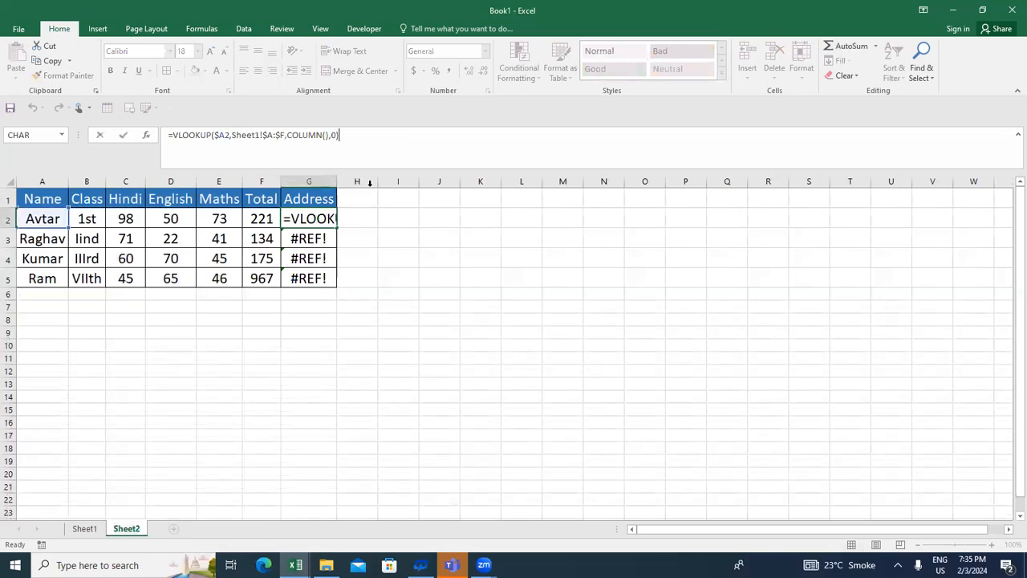
click(287, 135)
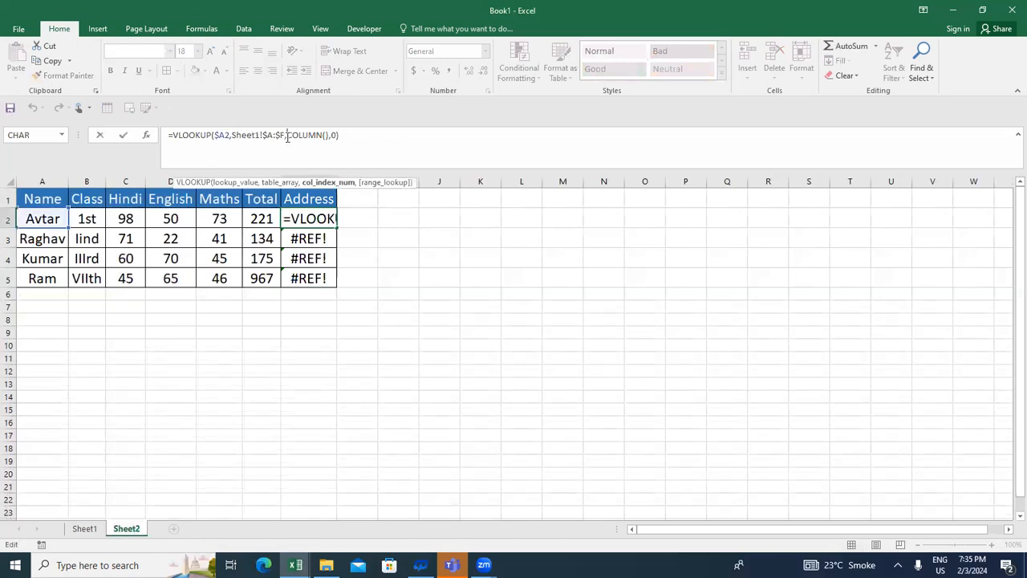
key(BackSpace)
text(G)
key(ctrl+Return)
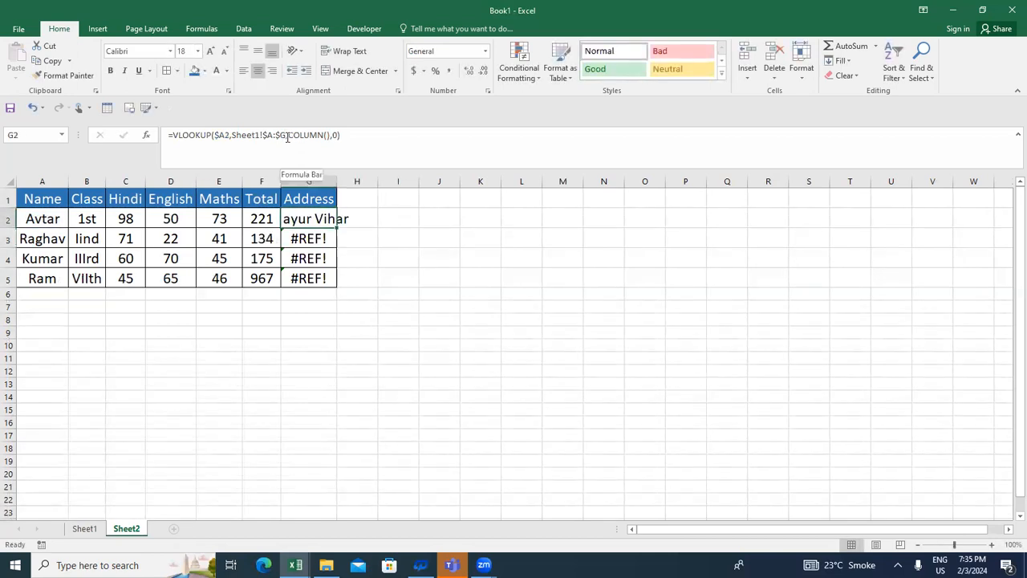
key(ctrl+z)
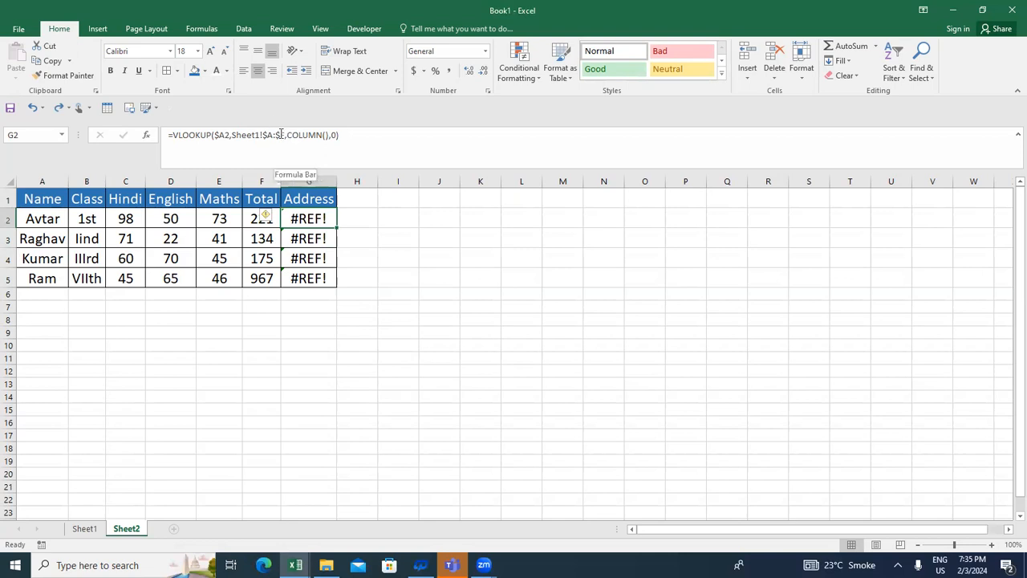
click(282, 135)
drag(282, 135, 262, 135)
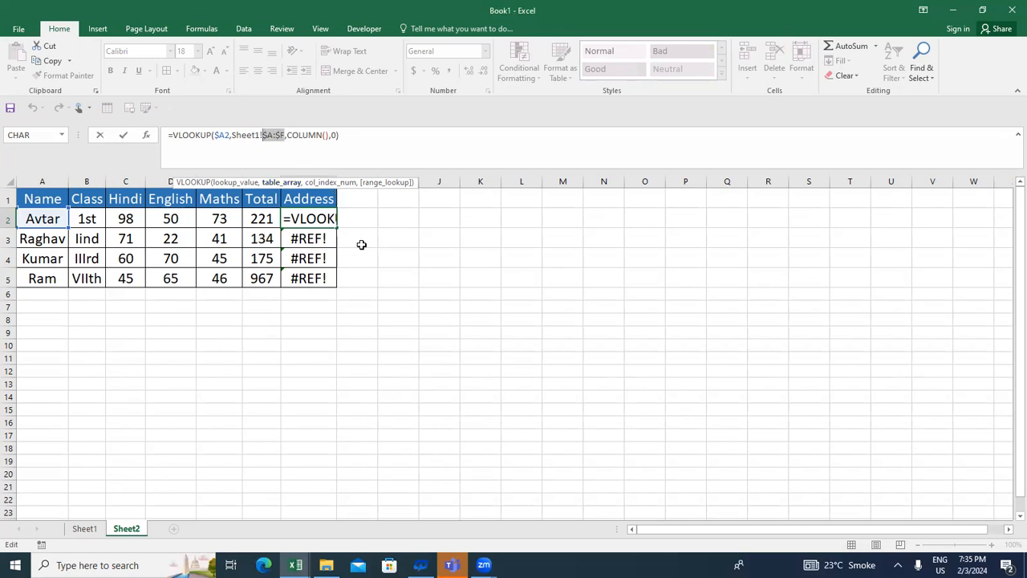
key(Escape)
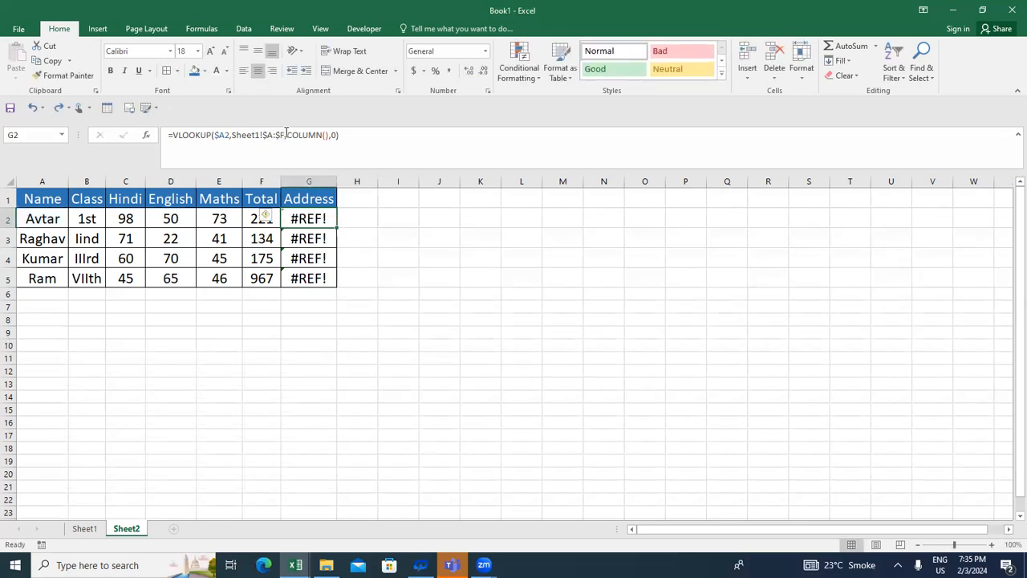
click(283, 135)
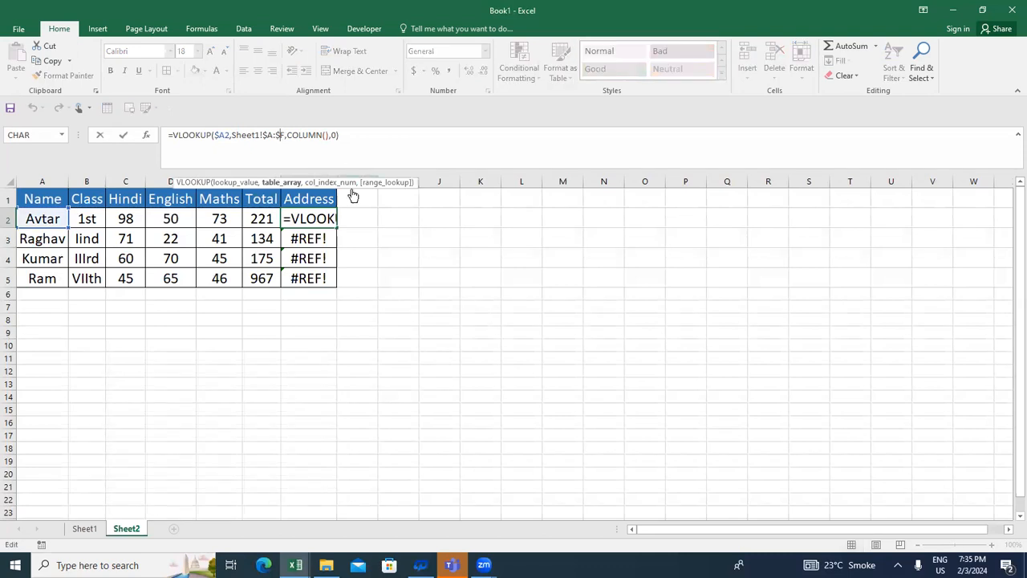
Step: On Sheet1, select every column from Address through the last worksheet column to examine how far the data could extend
click(85, 530)
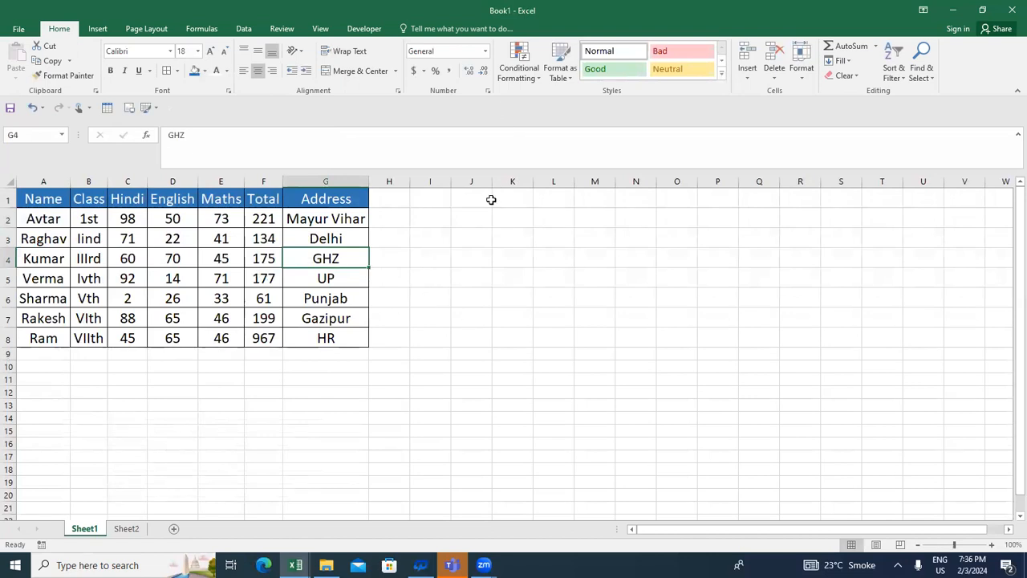
drag(497, 198, 837, 208)
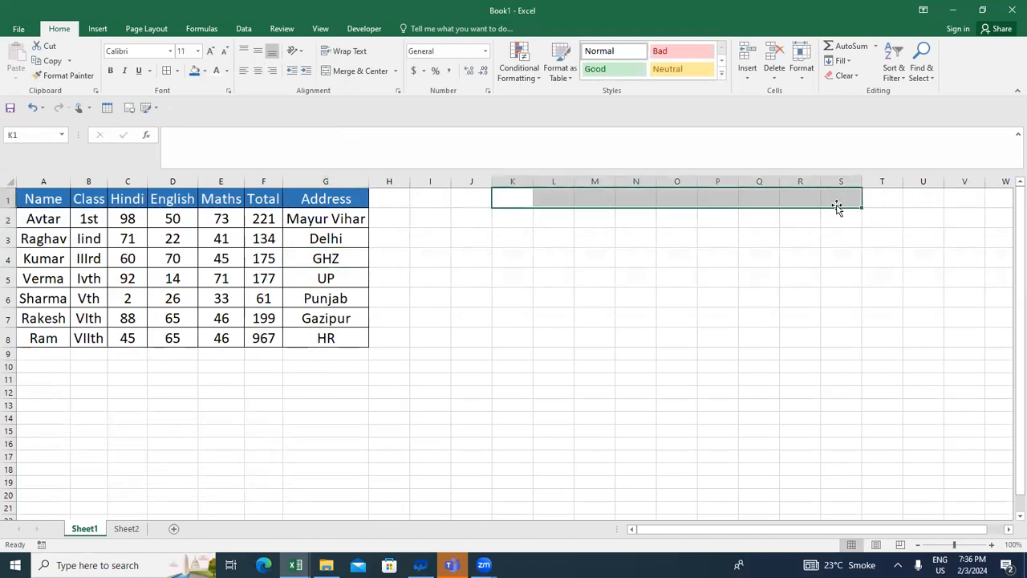
key(Left)
key(Left)
key(Left)
key(Left)
key(ctrl+space)
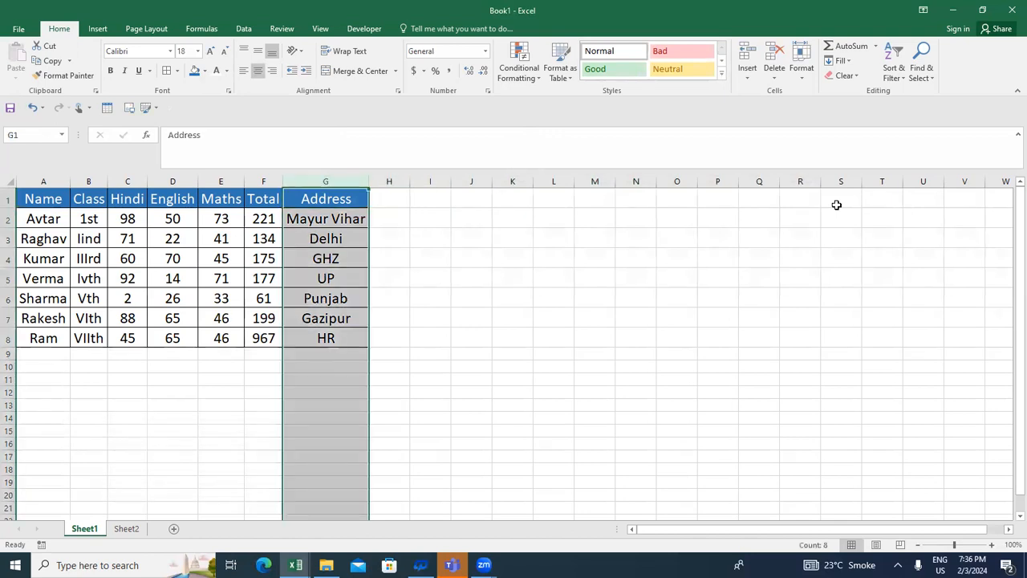
key(shift+Right)
key(shift+Right)
key(shift+Right)
key(shift+Right)
key(shift+Right)
key(shift+Right)
key(shift+Right)
key(shift+Right)
key(shift+Right)
key(shift+Right)
key(shift+Right)
key(ctrl+shift+Right)
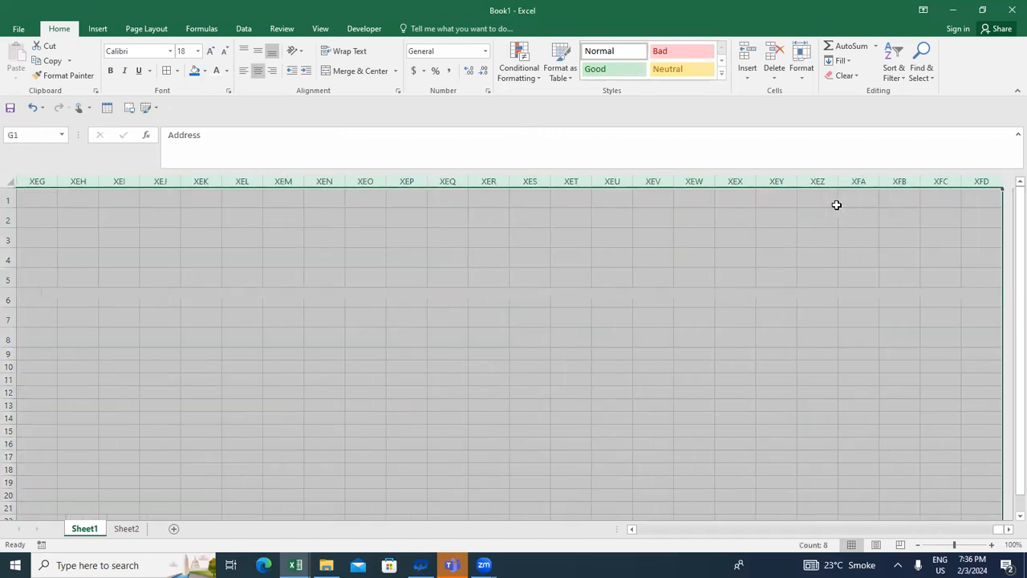
Step: Check the cells to the right of the Address header on Sheet1 for where new columns would start
key(Left)
key(Right)
key(Right)
key(Right)
key(ctrl+Right)
key(ctrl+Left)
key(Right)
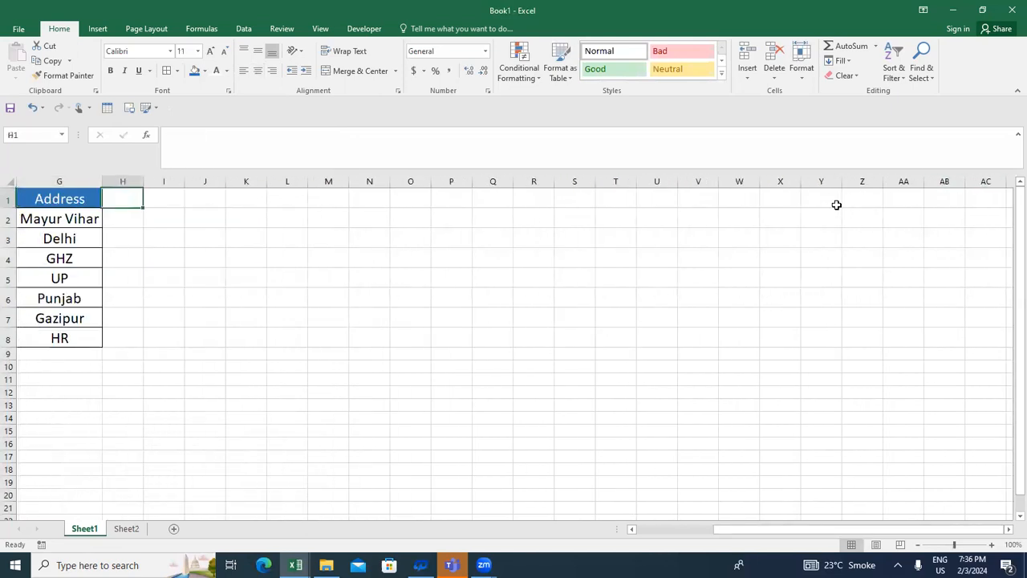
key(Right)
key(Left)
key(Left)
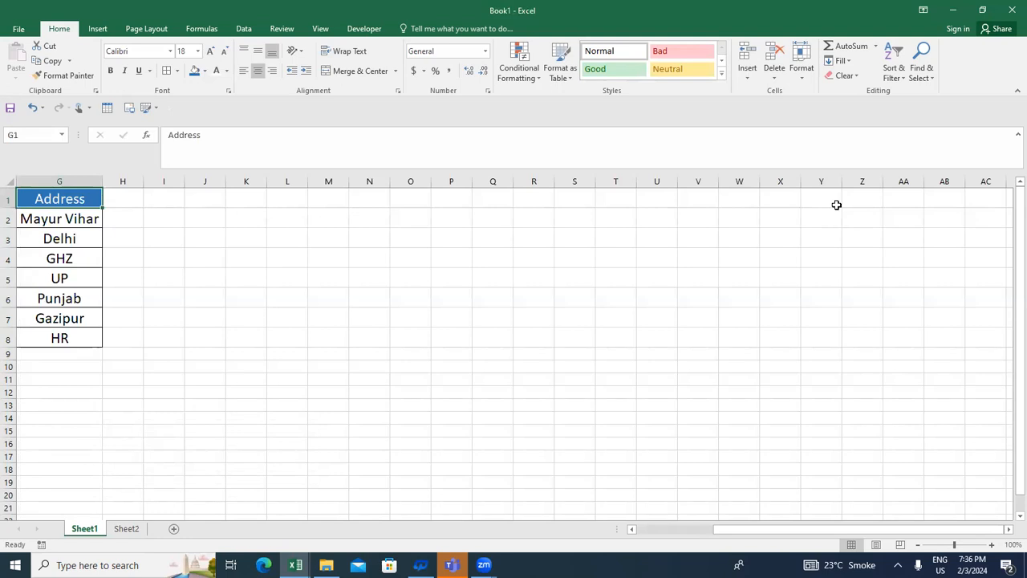
key(Right)
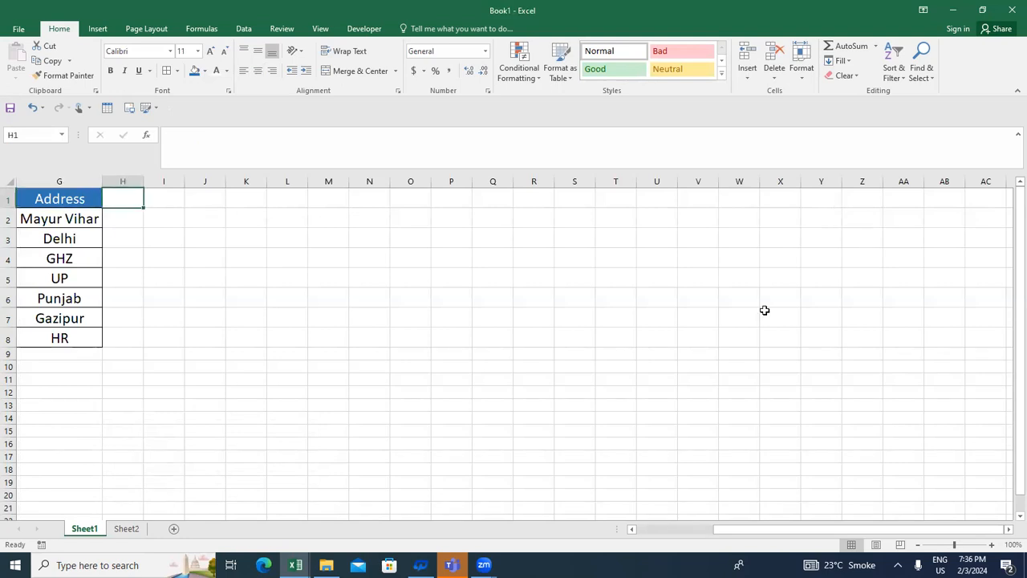
Step: In Sheet2 G2, replace the VLOOKUP range Sheet1!$A:$F with an OFFSET function whose reference is Sheet1!$A$1
click(141, 528)
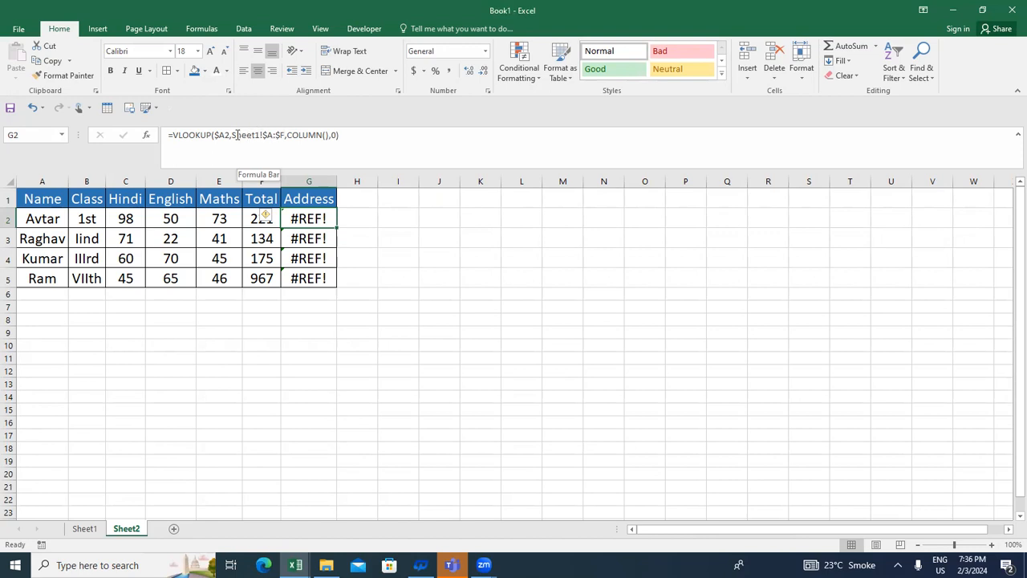
drag(233, 135, 283, 138)
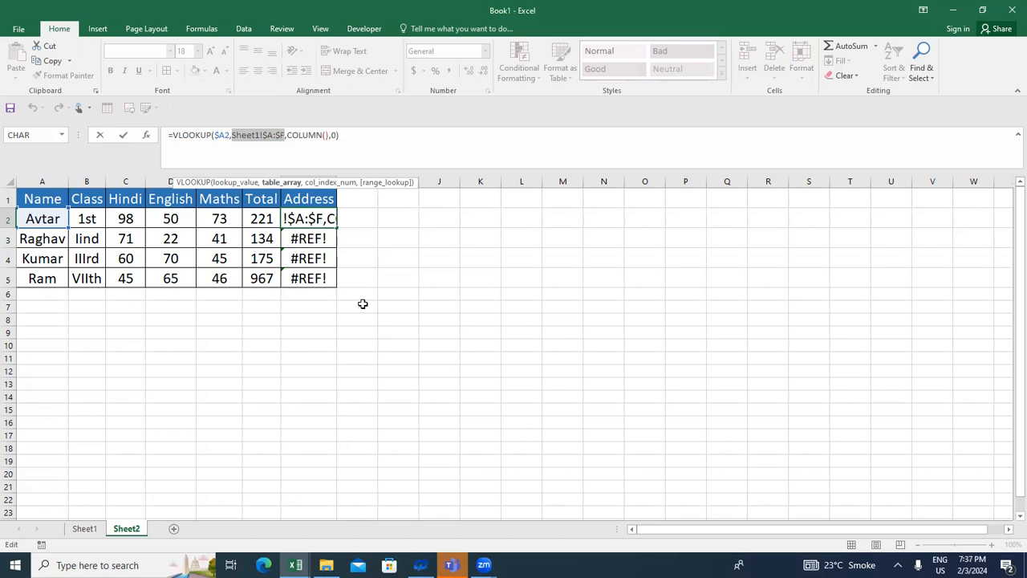
text(o)
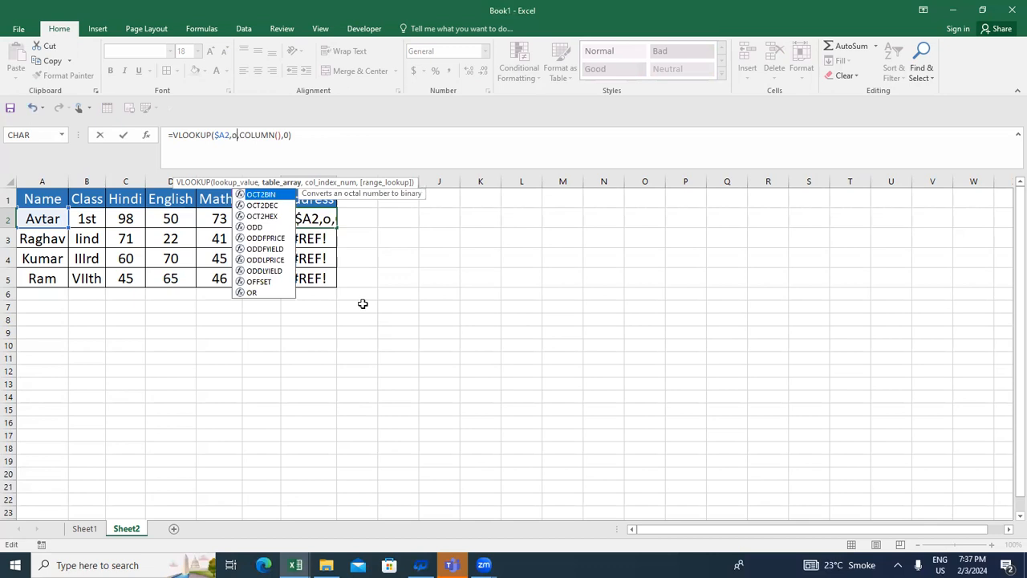
text(ffse)
key(Tab)
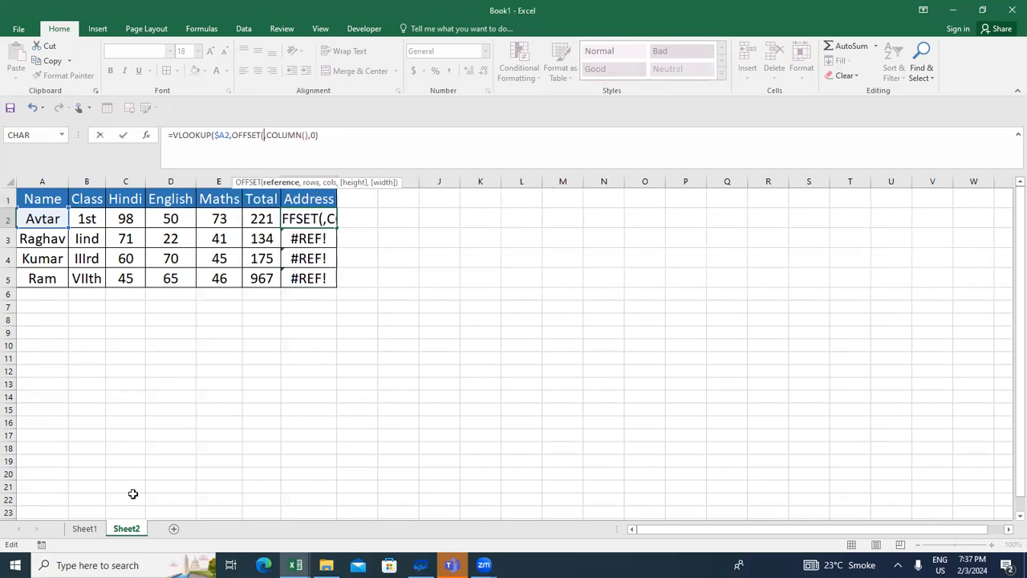
click(86, 530)
click(72, 313)
key(ctrl+Home)
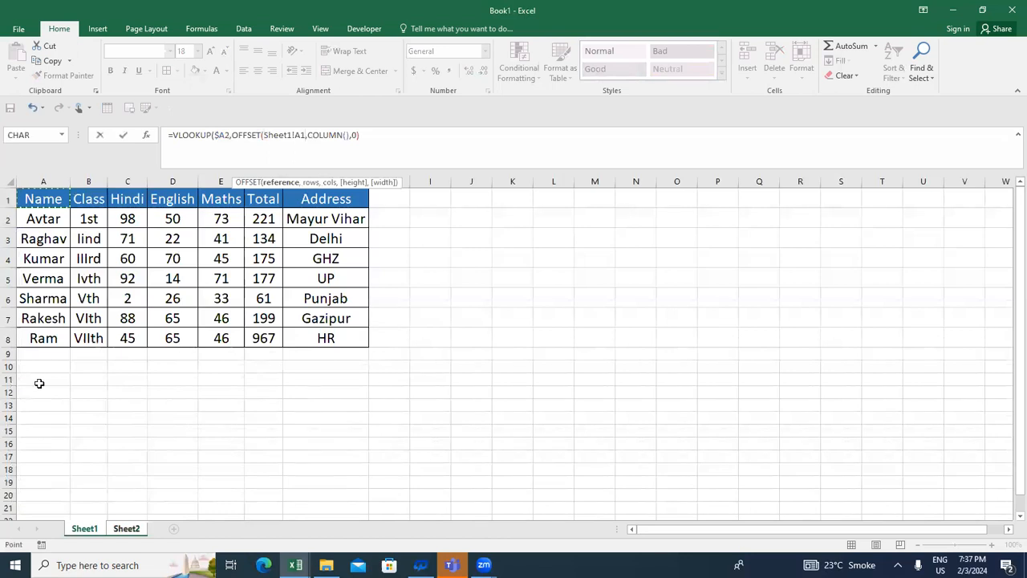
key(F4)
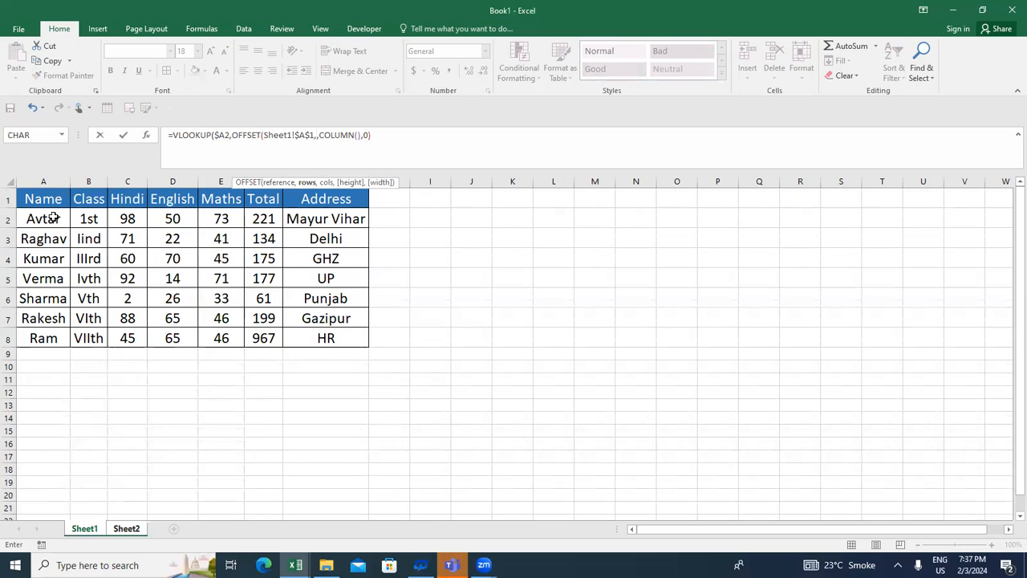
Step: Set OFFSET's row and column offsets to 0 and its height to COUNTA(Sheet1!A:A)
text(,0,0)
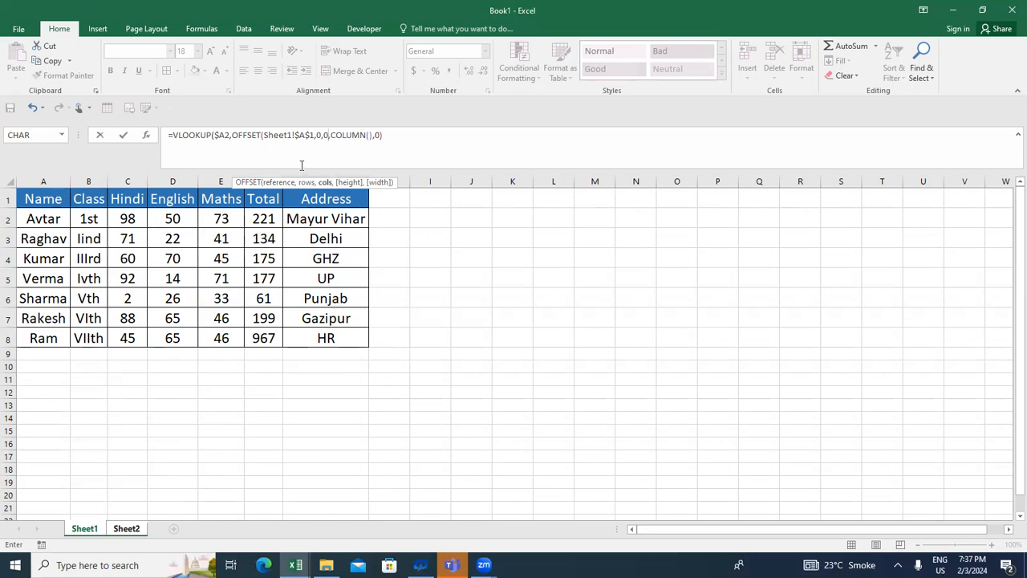
click(327, 183)
text(,)
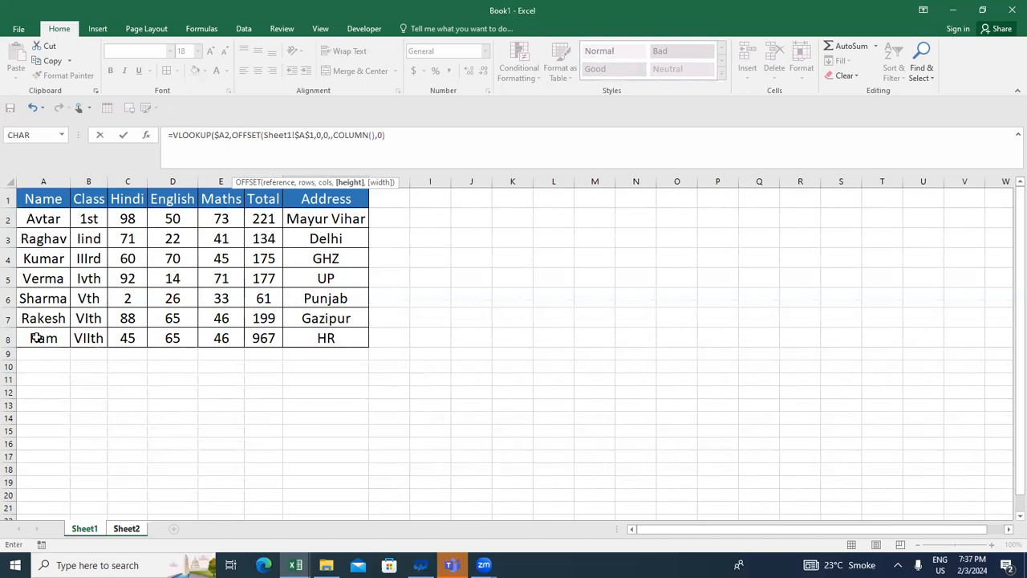
text(counta)
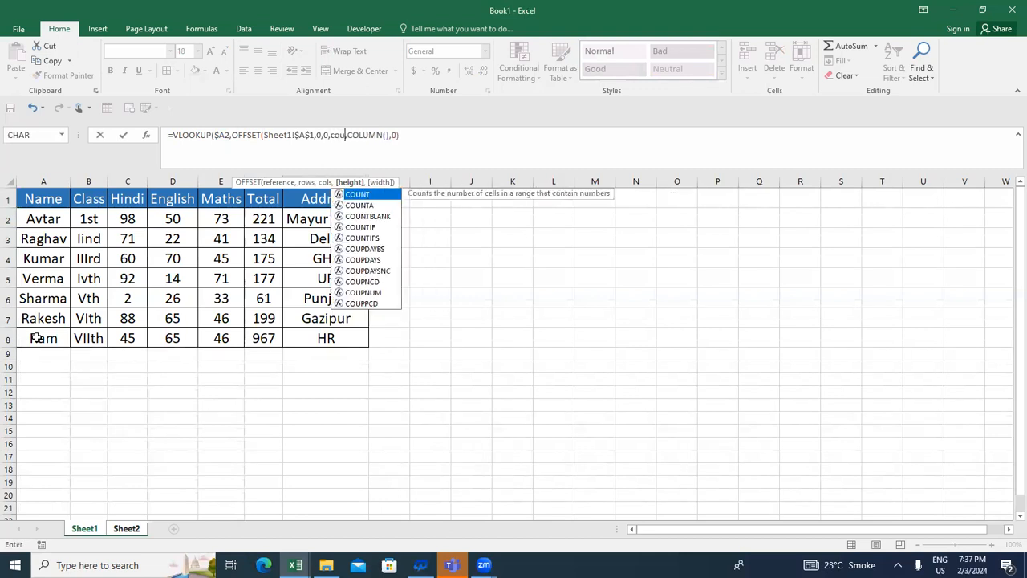
text(()
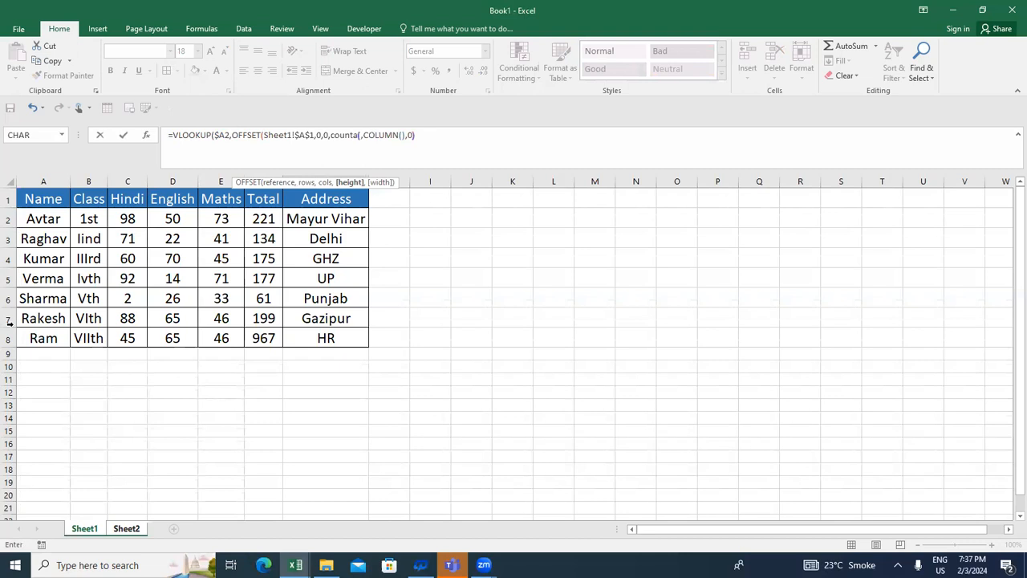
click(57, 180)
text())
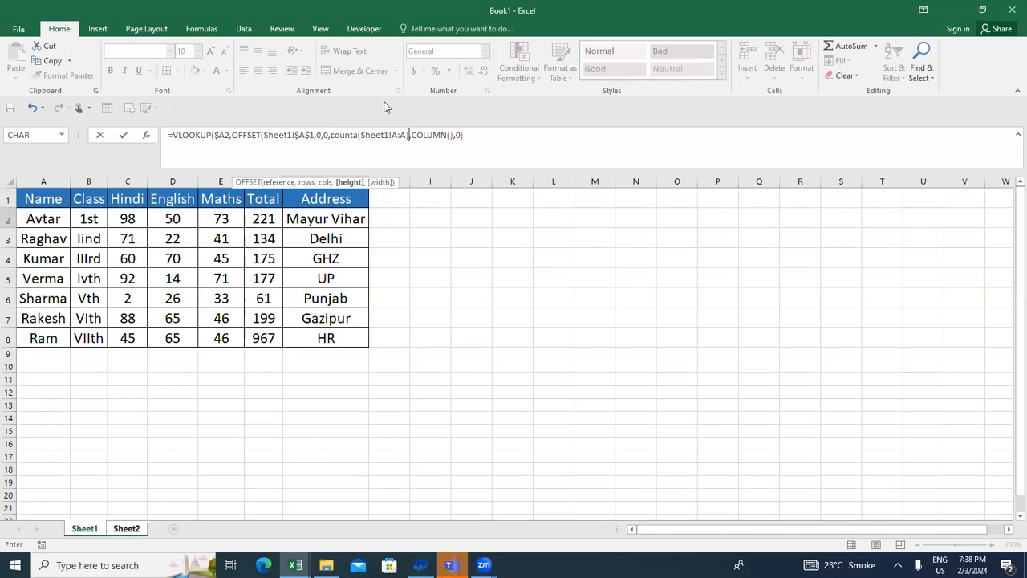
Step: Set OFFSET's width to COUNTA of the whole header row, using the absolute reference Sheet1!$1:$1
text(,)
text(counta,)
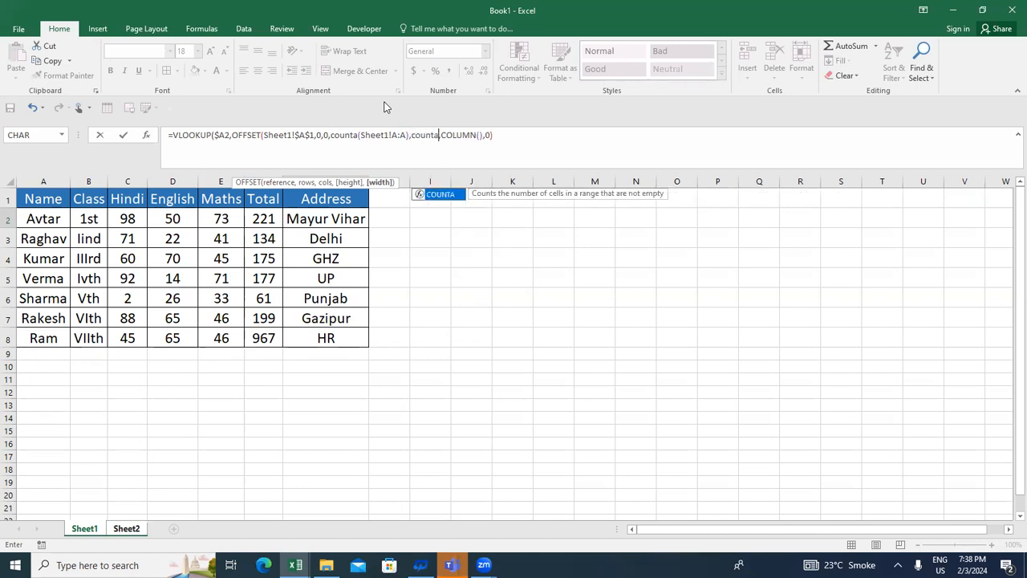
key(Tab)
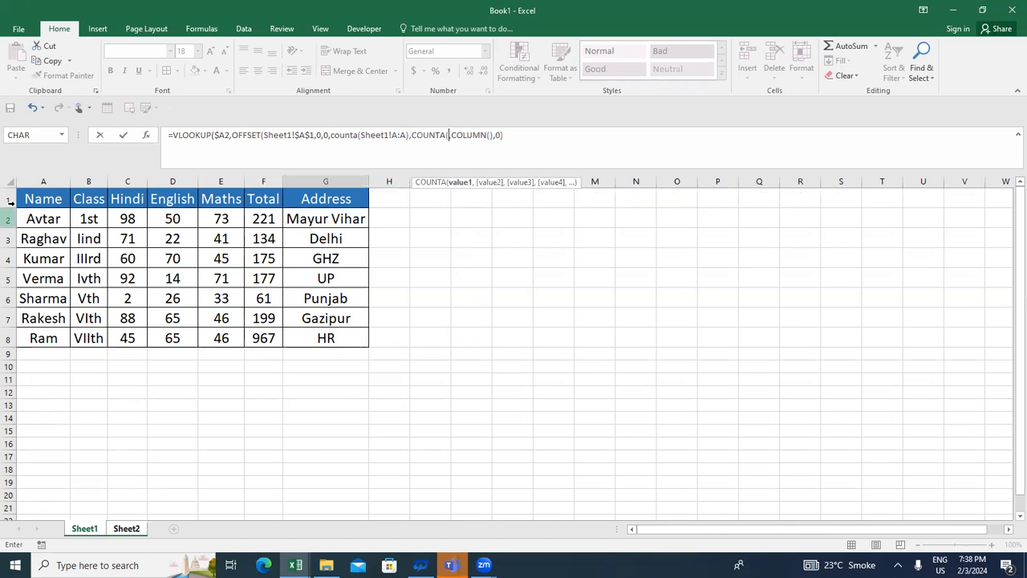
click(8, 199)
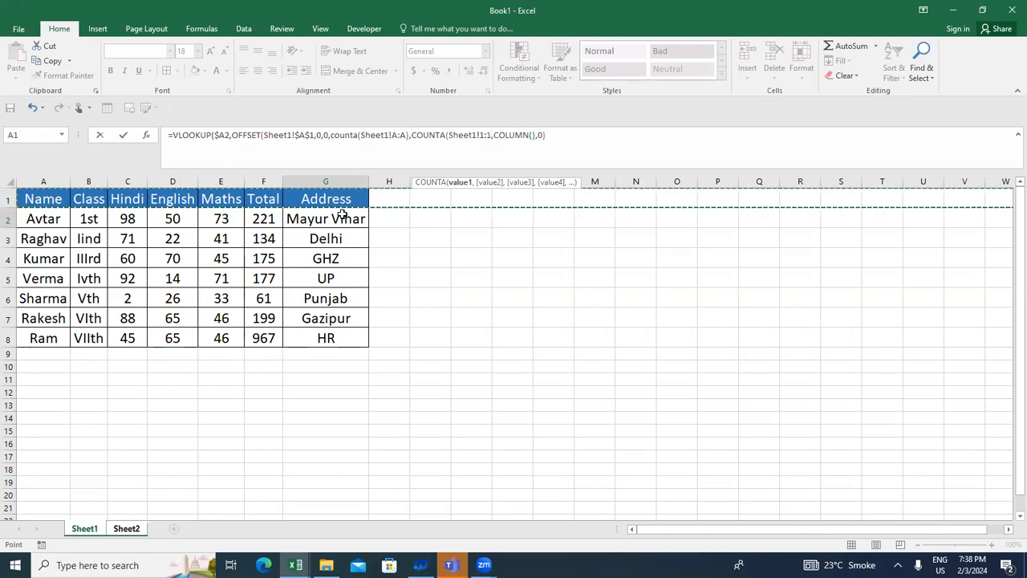
key(F4)
text())
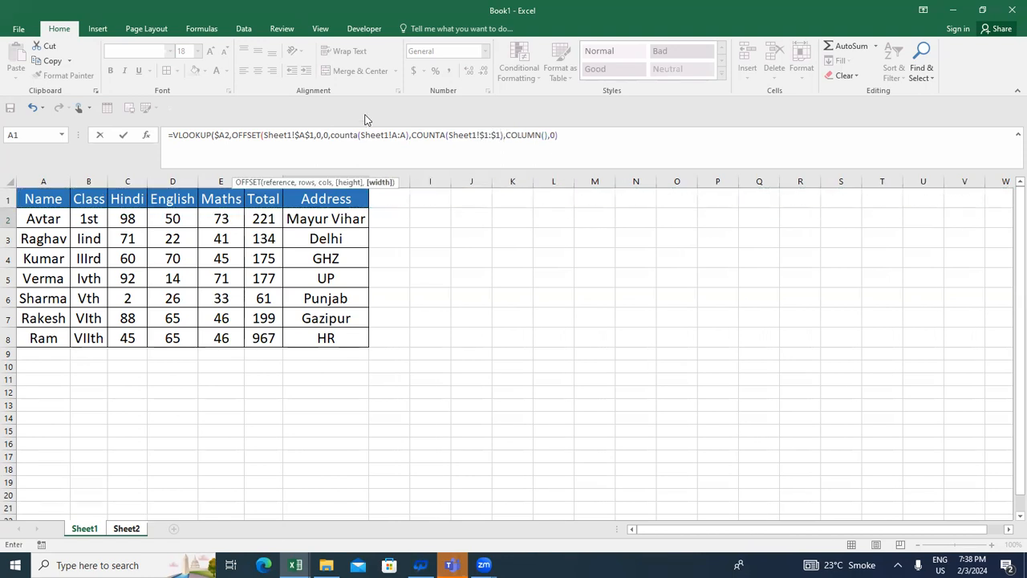
Step: Complete the G2 formula by making the height COUNTA reference absolute, Sheet1!$A:$A, and closing the OFFSET function before COLUMN()
click(400, 136)
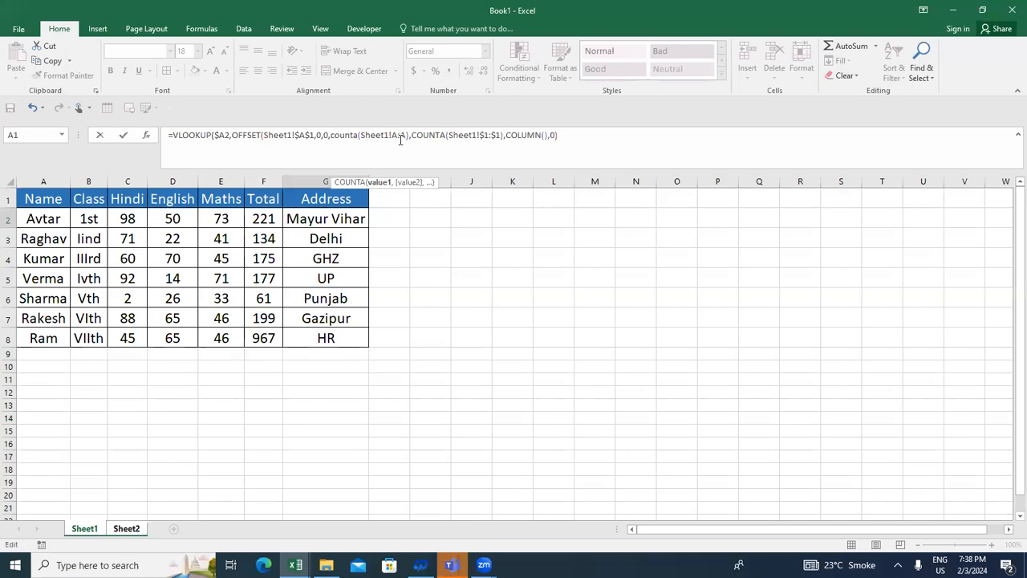
key(F4)
click(521, 138)
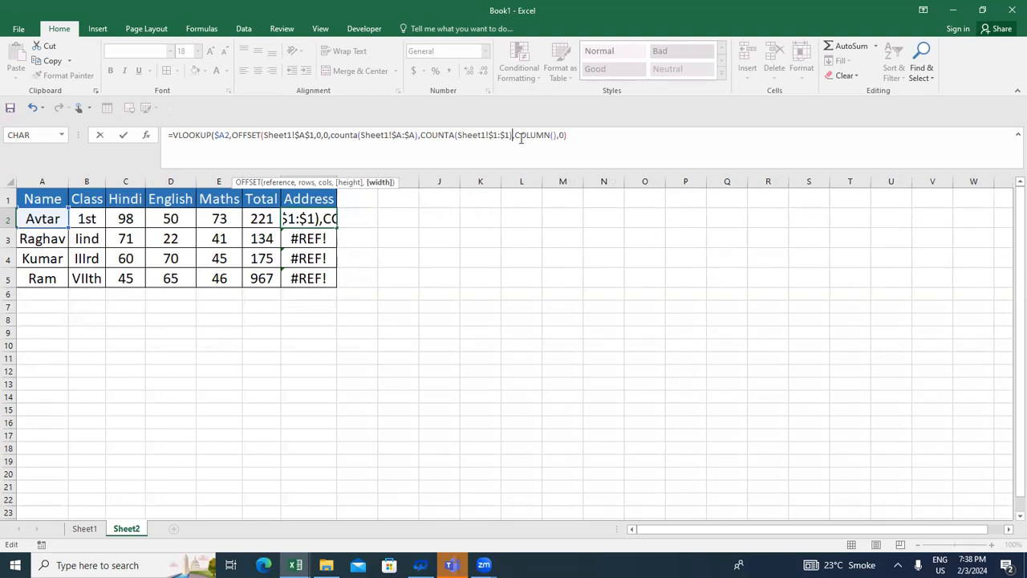
text())
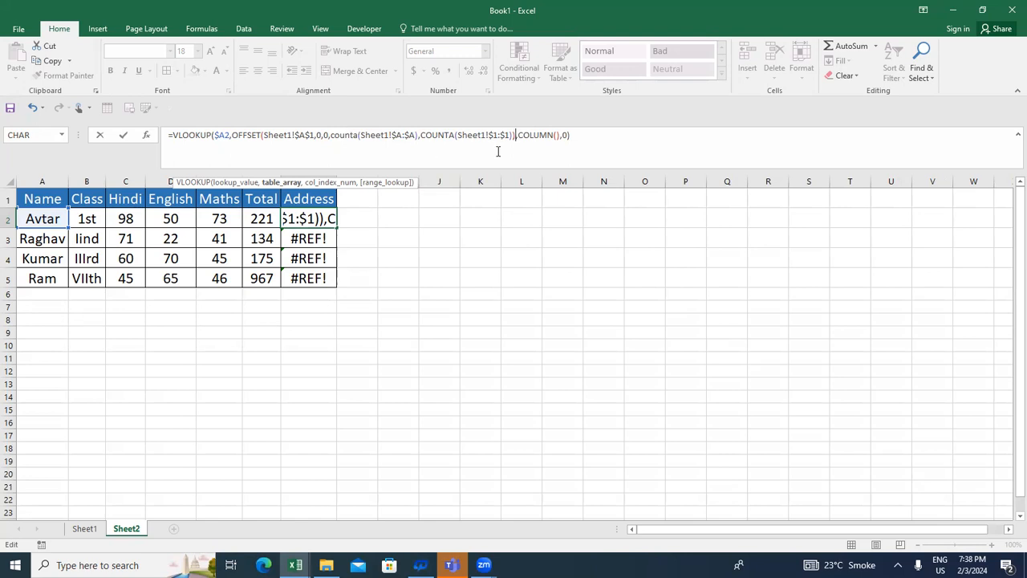
key(Right)
key(Right)
key(Right)
key(Right)
key(Right)
key(Right)
key(Right)
key(Right)
key(Right)
key(Right)
key(Right)
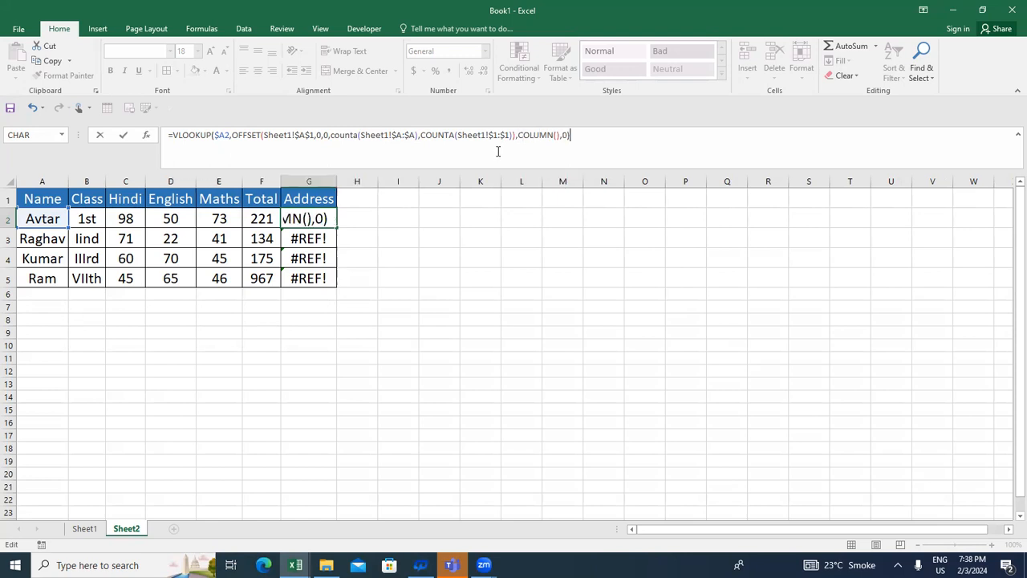
key(ctrl+Return)
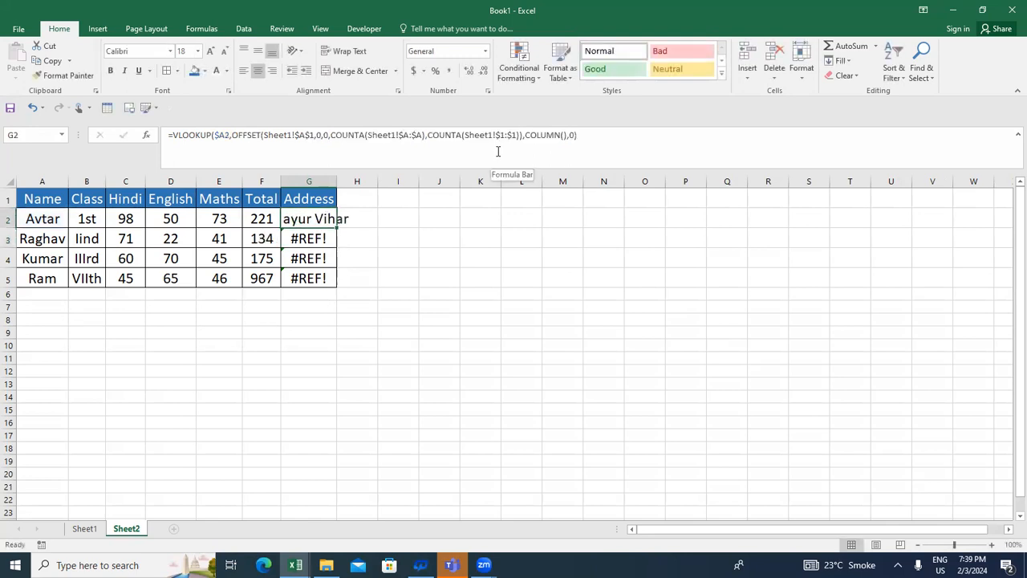
Step: Fill the G2 formula down through G5 and fit the Address column's width to its contents
key(ctrl+shift+Down)
key(ctrl+d)
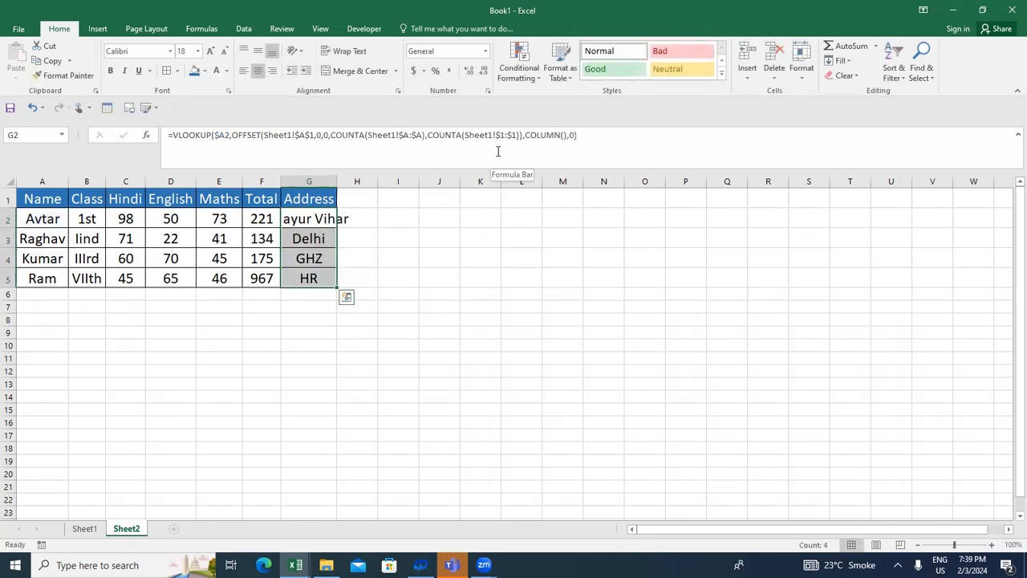
key(alt+h)
key(o)
key(i)
Step: Add an Income header in cell H1 of Sheet1
click(84, 528)
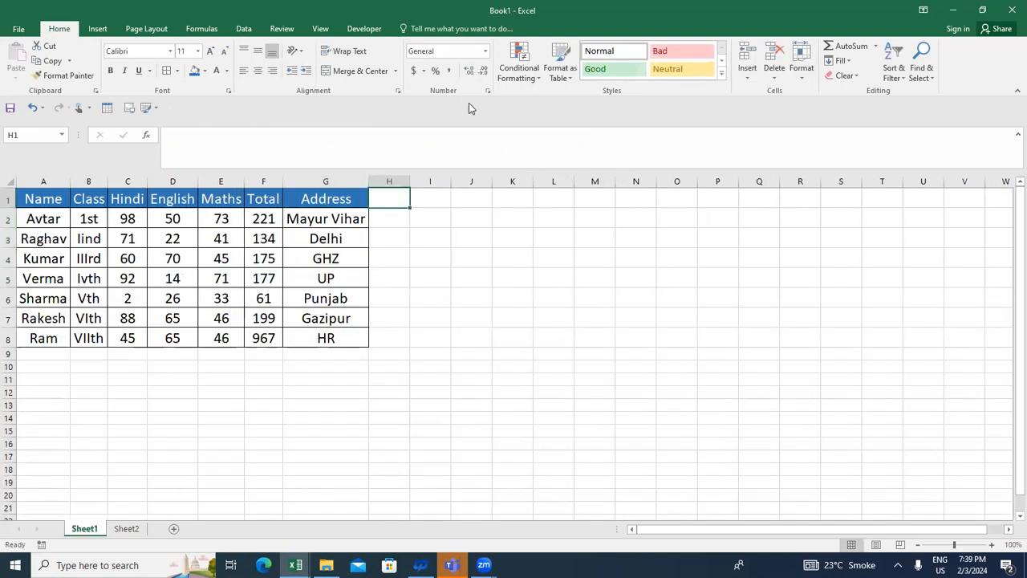
text(Income)
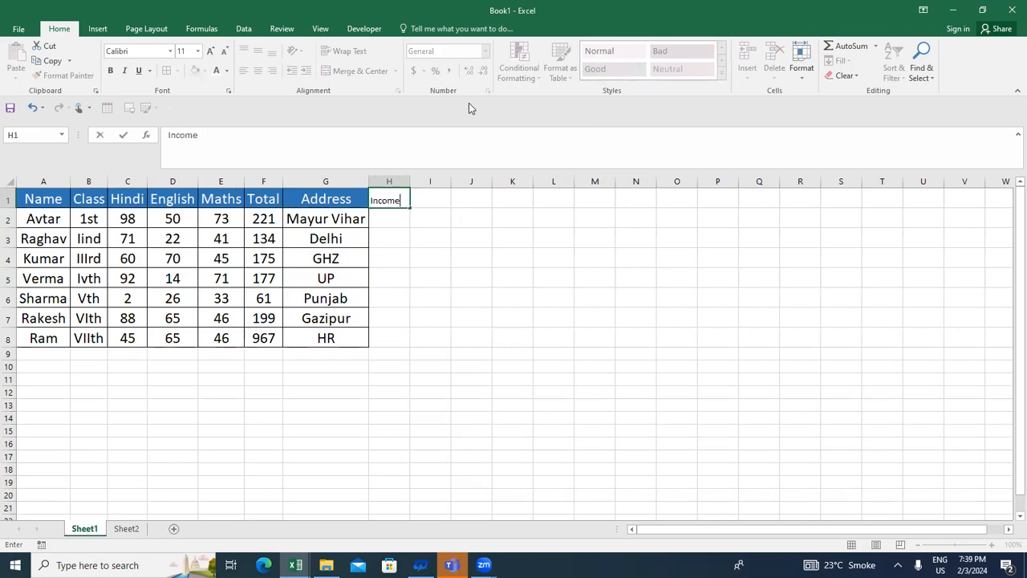
key(Return)
Step: Copy only the formatting of Sheet1's Address column, G1:G8, onto the Income column
key(Up)
key(Left)
key(ctrl+shift+Down)
key(ctrl+c)
key(Right)
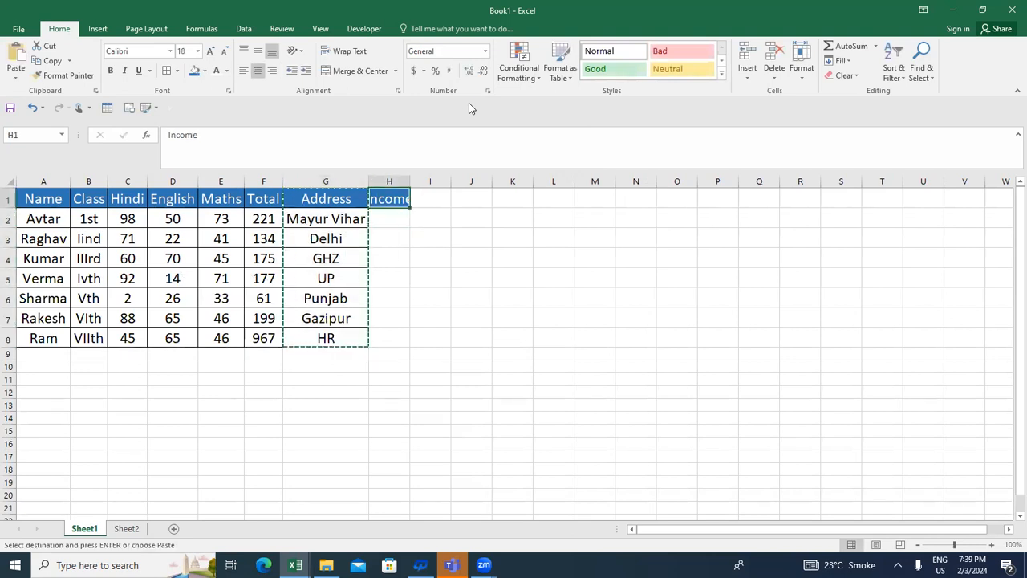
key(ctrl+alt+v)
key(Return)
Step: Fill H2:H8 on Sheet1 with the formula =RANDBETWEEN(1,5)
key(Down)
text(=rand)
key(Down)
key(Tab)
text(1,5))
key(Return)
key(Up)
key(Left)
key(ctrl+Down)
key(Right)
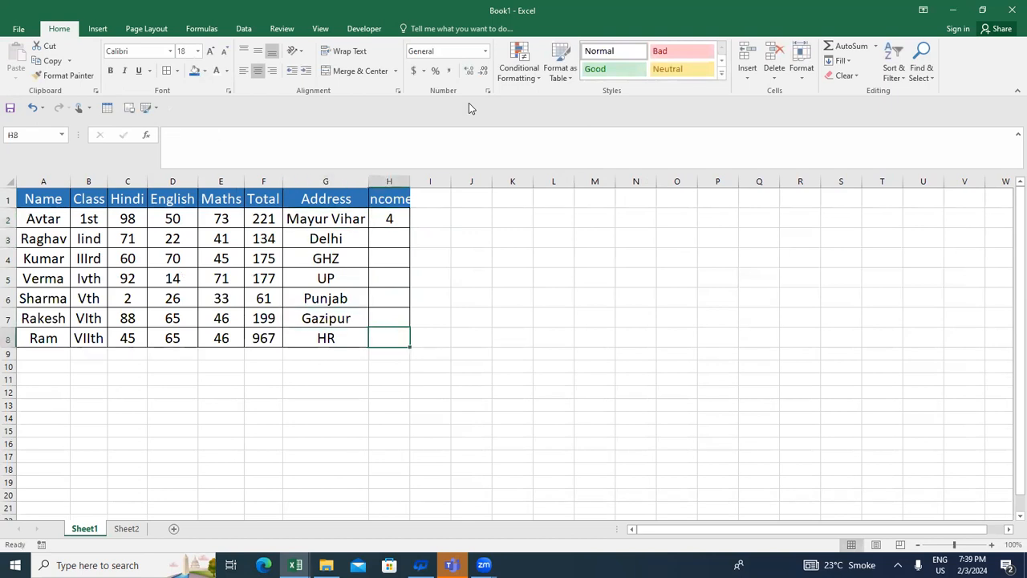
key(ctrl+shift+Up)
key(ctrl+d)
Step: Replace the random-number formulas in H2:H8 with their static values
key(ctrl+c)
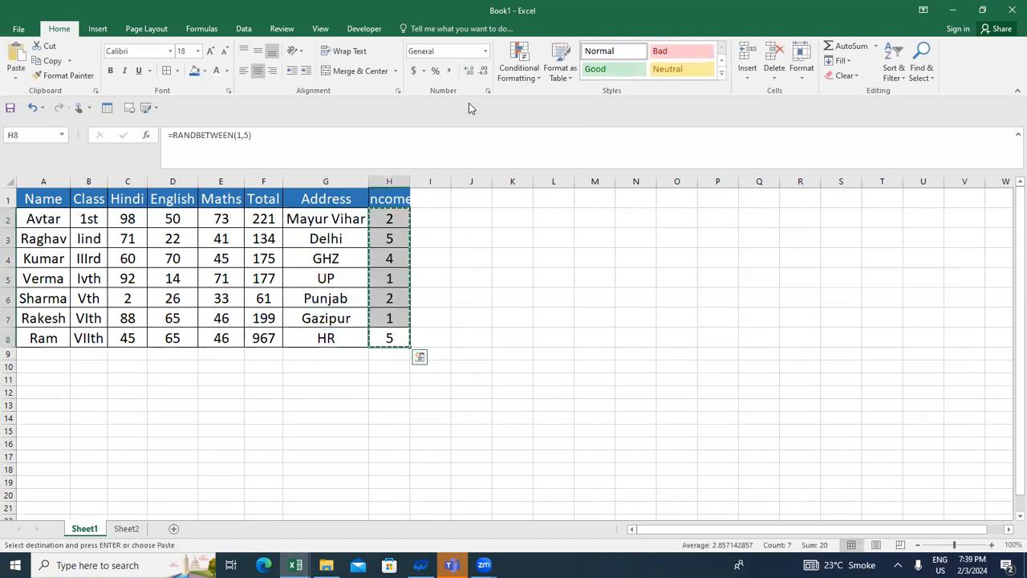
key(ctrl+alt+v)
key(v)
key(Return)
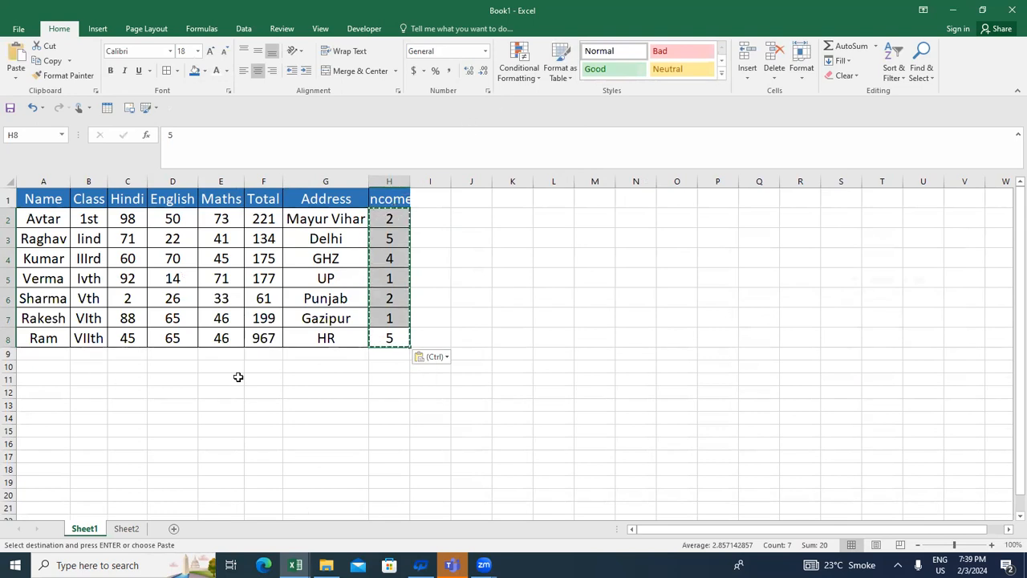
Step: Add an Income header in cell H1 of Sheet2
click(132, 530)
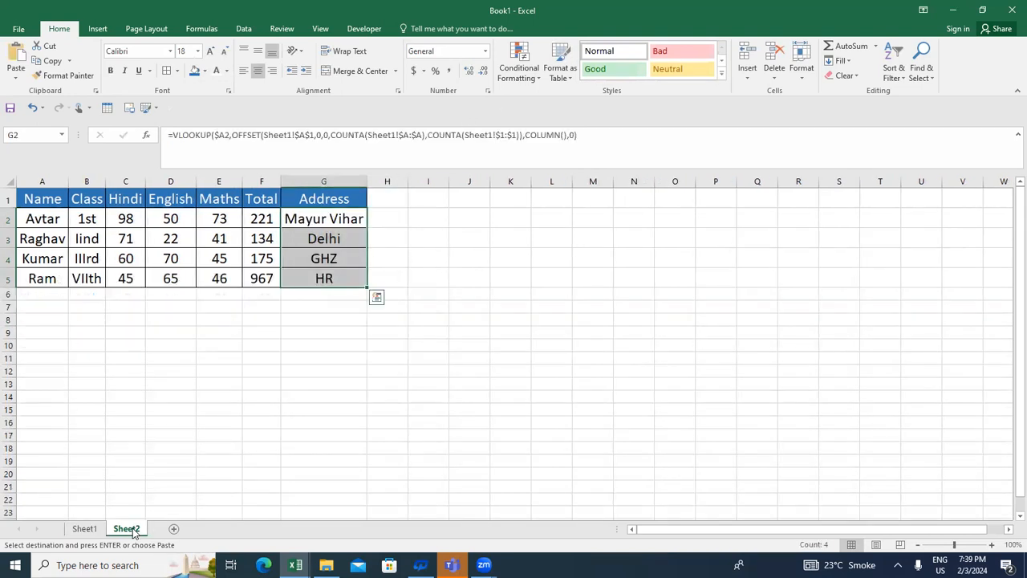
key(Up)
key(Right)
text(Income)
key(Return)
Step: Copy only the Address column's formatting onto Sheet2's Income column, H1:H5, and fit its width to the contents
key(Up)
key(Left)
key(ctrl+shift+Down)
key(ctrl+c)
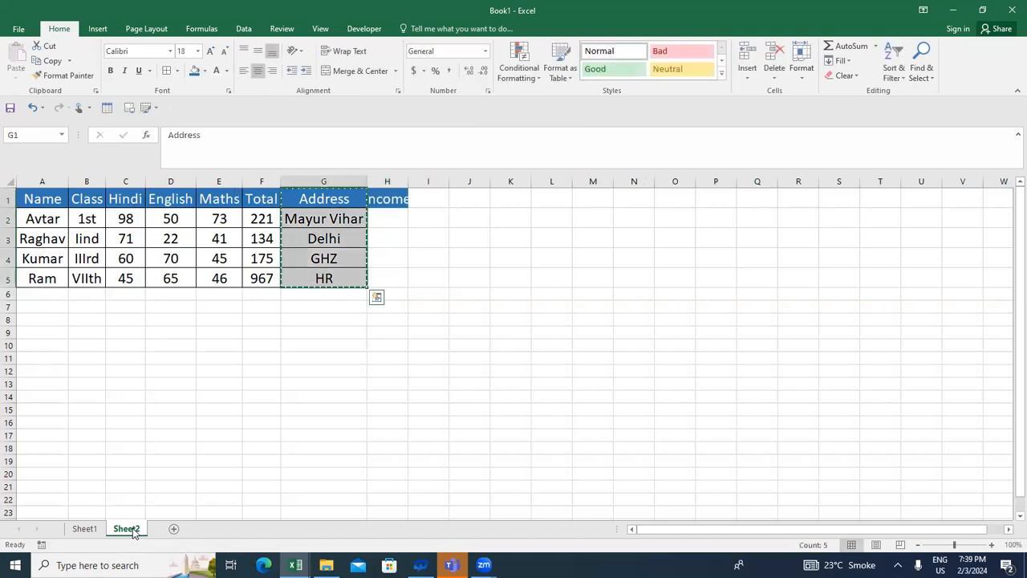
key(Right)
key(ctrl+alt+v)
key(t)
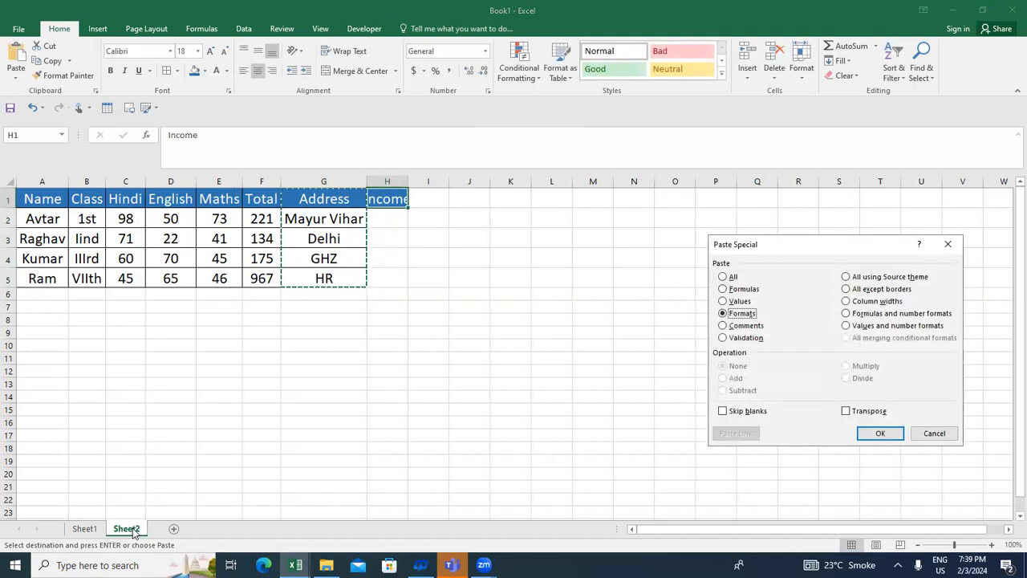
key(Return)
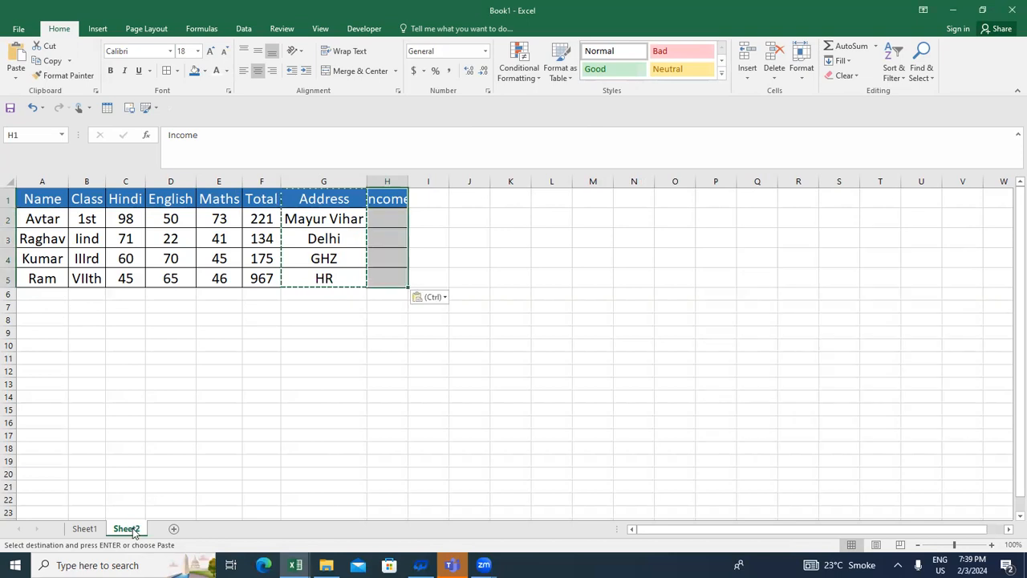
key(alt+h)
key(o)
key(i)
Step: Extend the Address column's VLOOKUP formulas from G2:G5 right into H2:H5 on Sheet2
key(Down)
key(Left)
key(Left)
key(Right)
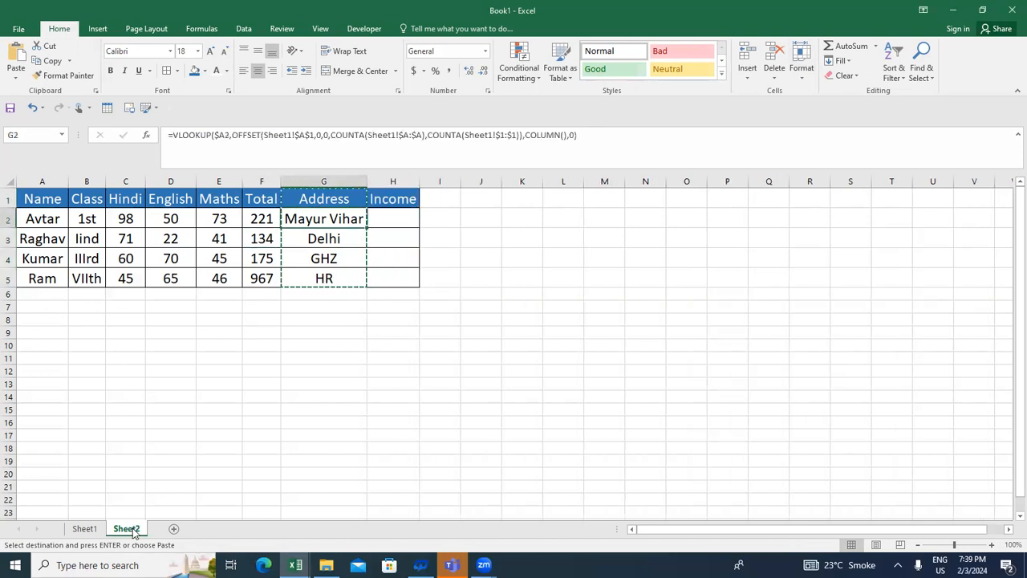
key(ctrl+shift+Down)
key(shift+Right)
key(ctrl+r)
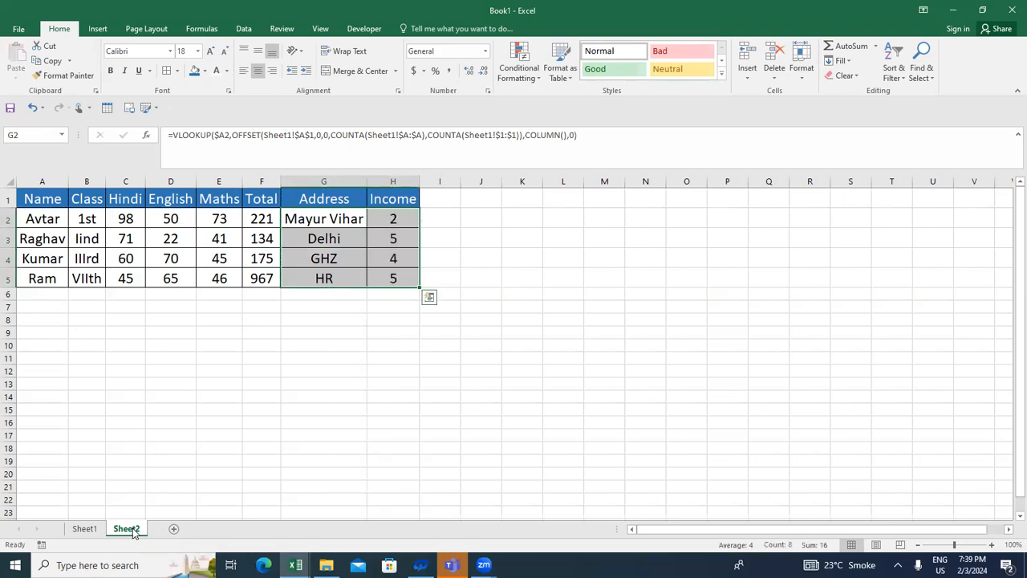
key(Right)
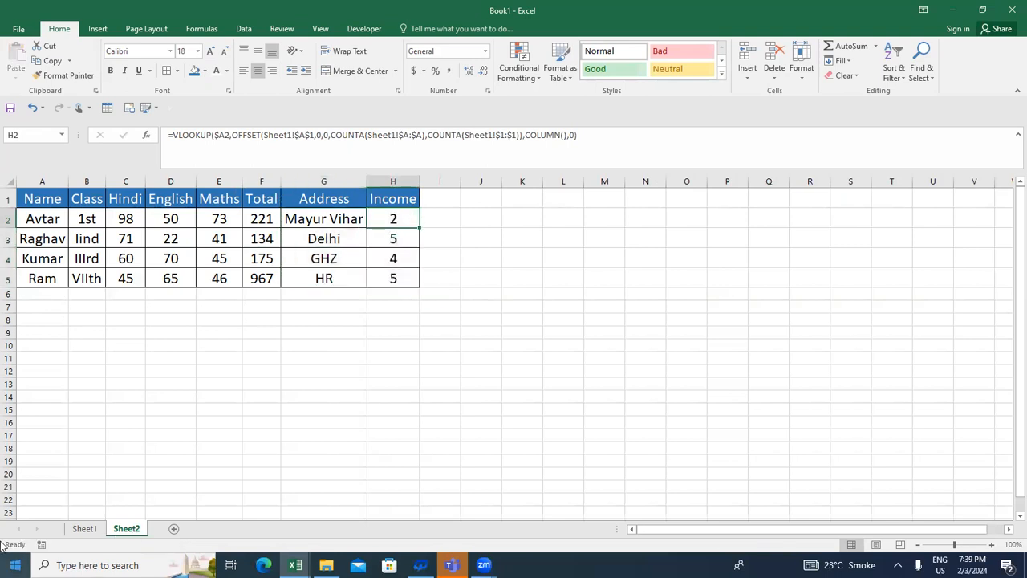
Step: Compare the Income values on Sheet1 with those looked up on Sheet2
click(85, 528)
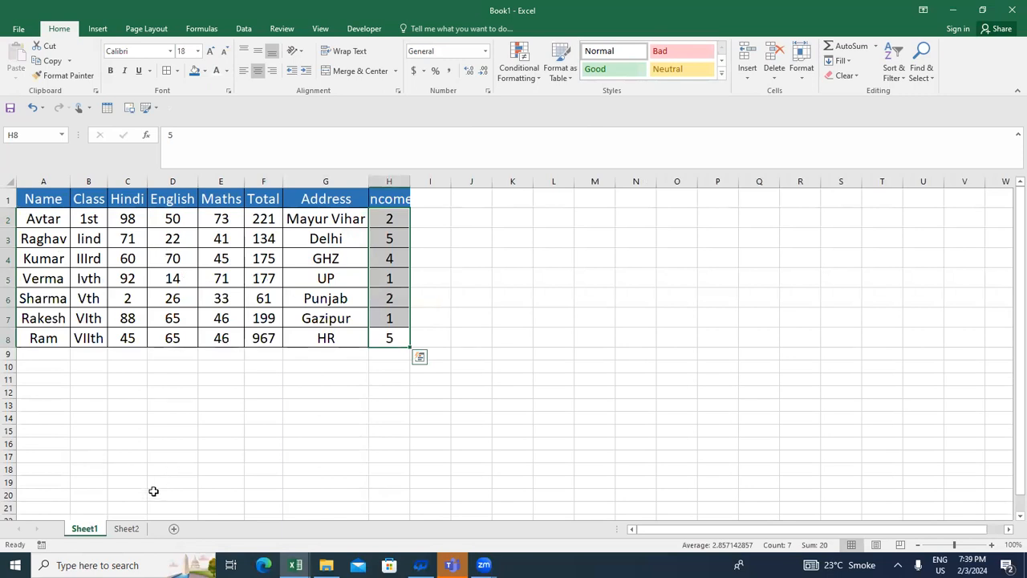
click(127, 533)
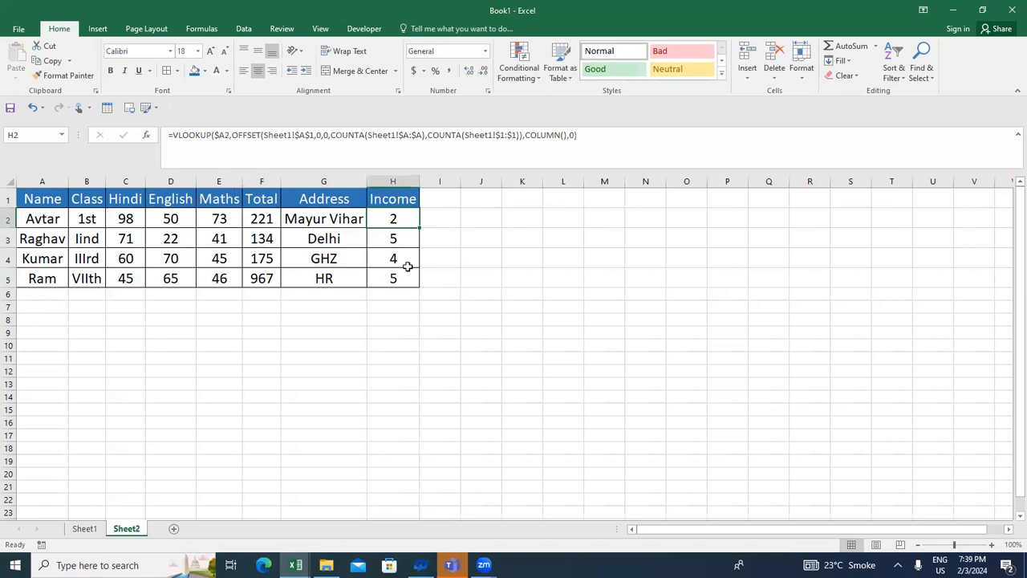
click(77, 532)
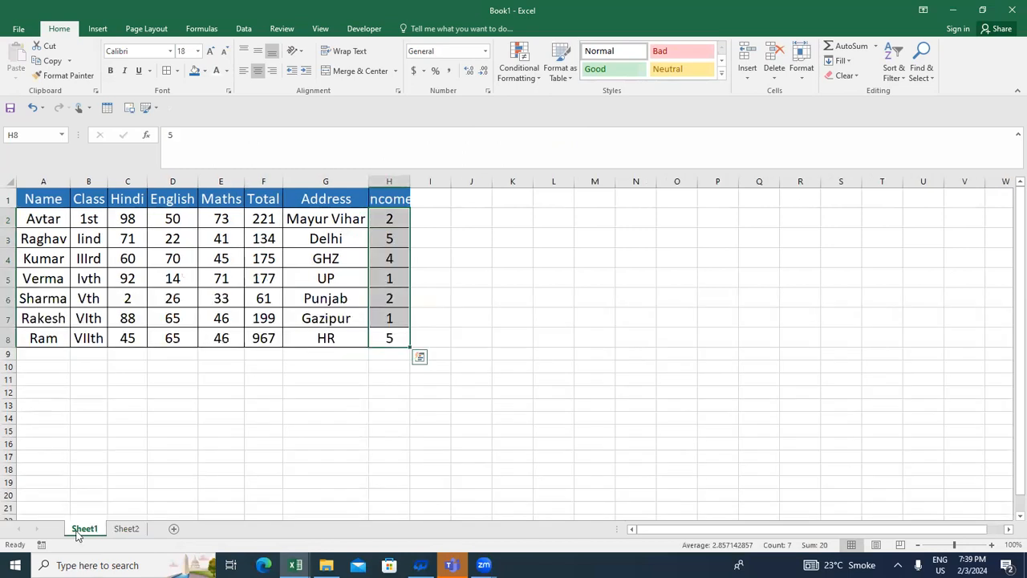
Step: Fit the width of Sheet1's column H to the Income header
key(Left)
key(Up)
key(Up)
key(Up)
key(Up)
key(Up)
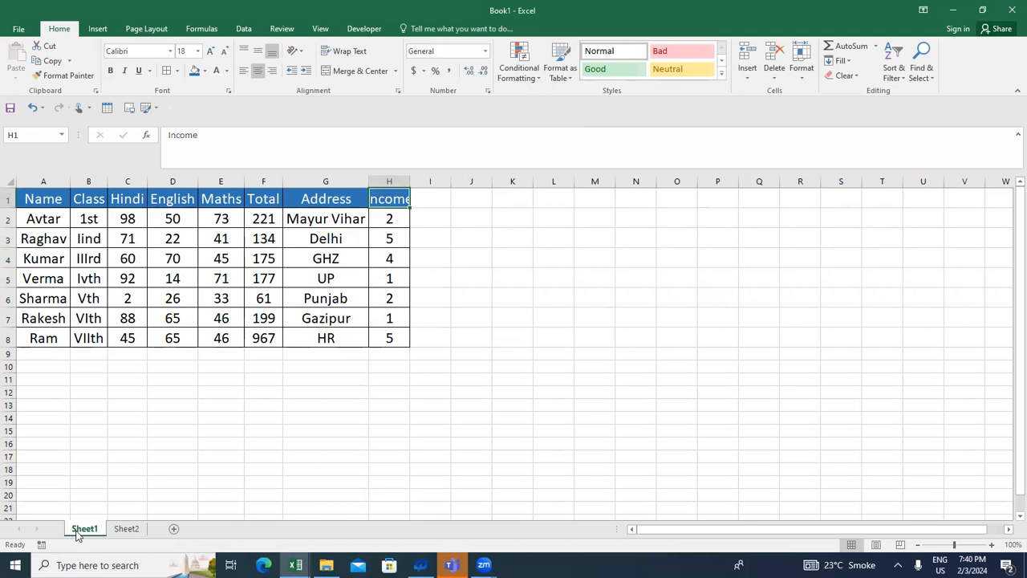
key(alt+h)
key(o)
key(i)
Step: Copy the Income header into I1 on Sheet1 and fit column I's width to it
key(ctrl+c)
key(Right)
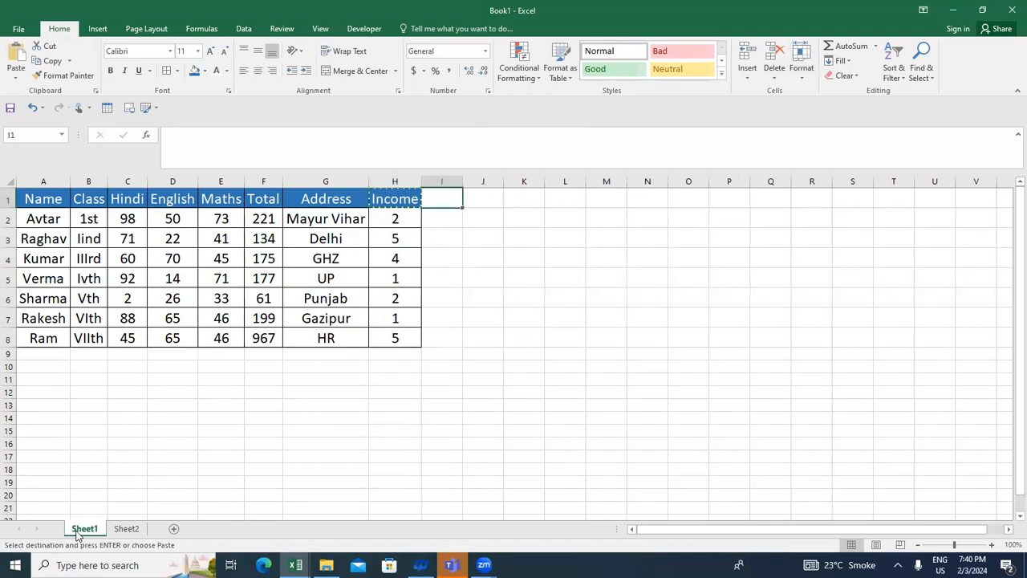
key(ctrl+v)
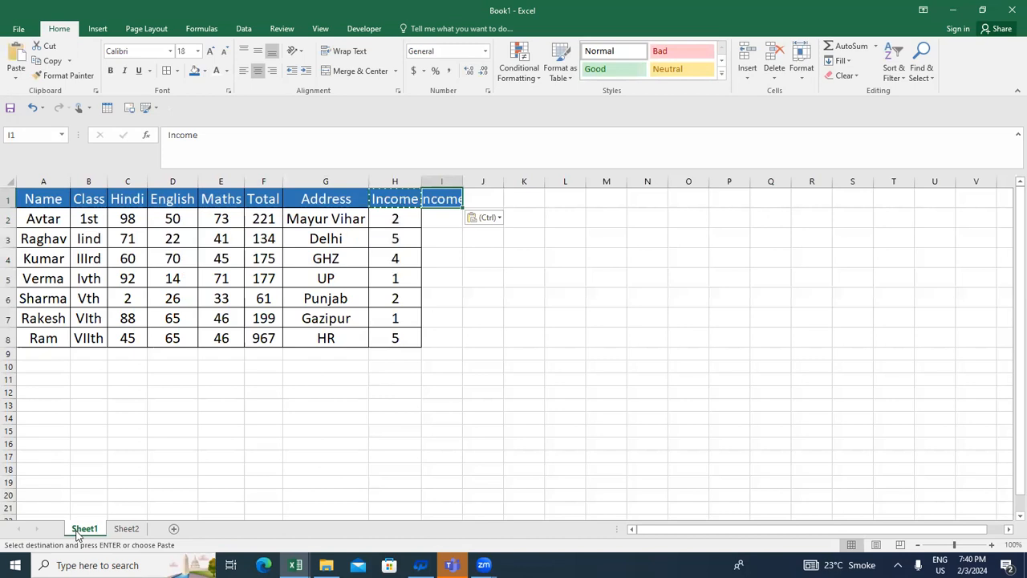
key(alt+h)
key(o)
key(i)
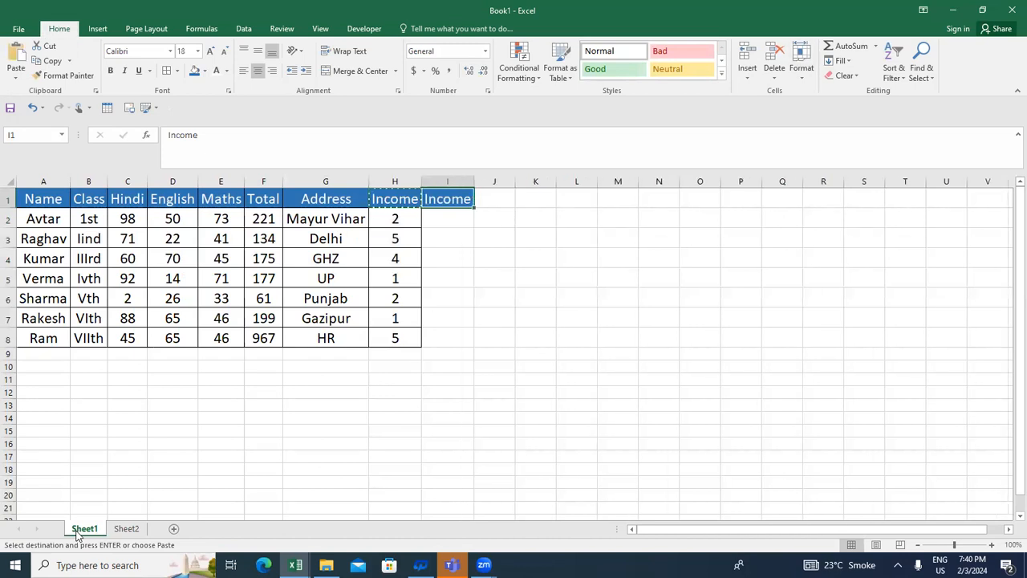
Step: Change the header in I1 on Sheet1 to Income2
key(F2)
text(2)
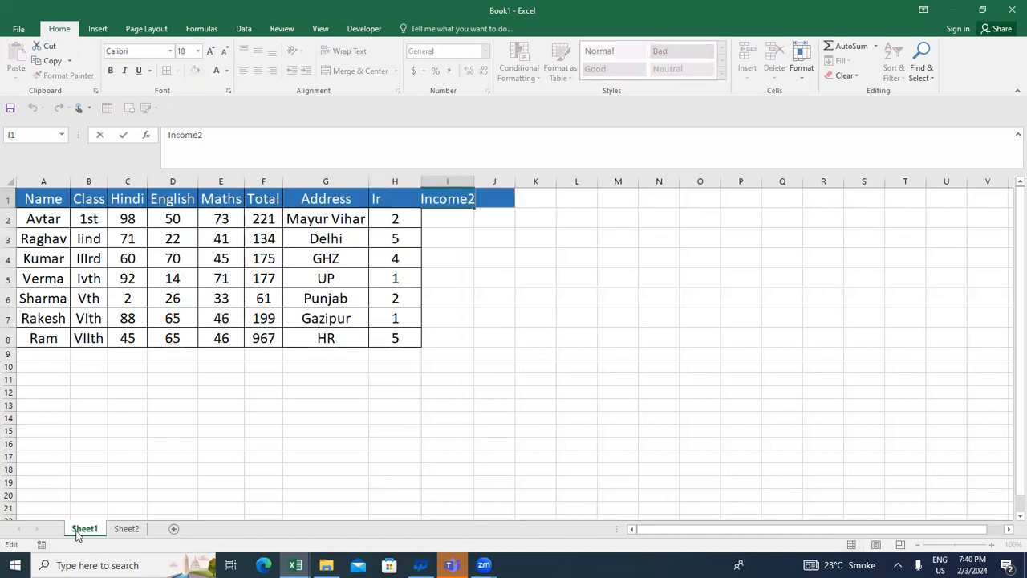
key(Return)
key(Up)
key(Down)
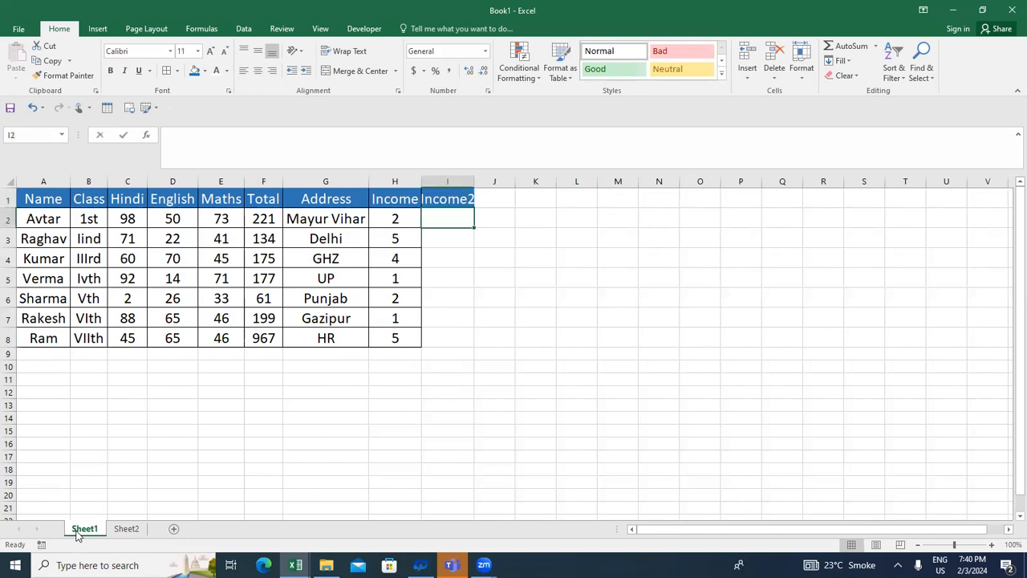
Step: Fill I2:I8 on Sheet1 with the formula =RANDBETWEEN(1,10)
text(=rand)
key(Down)
key(Tab)
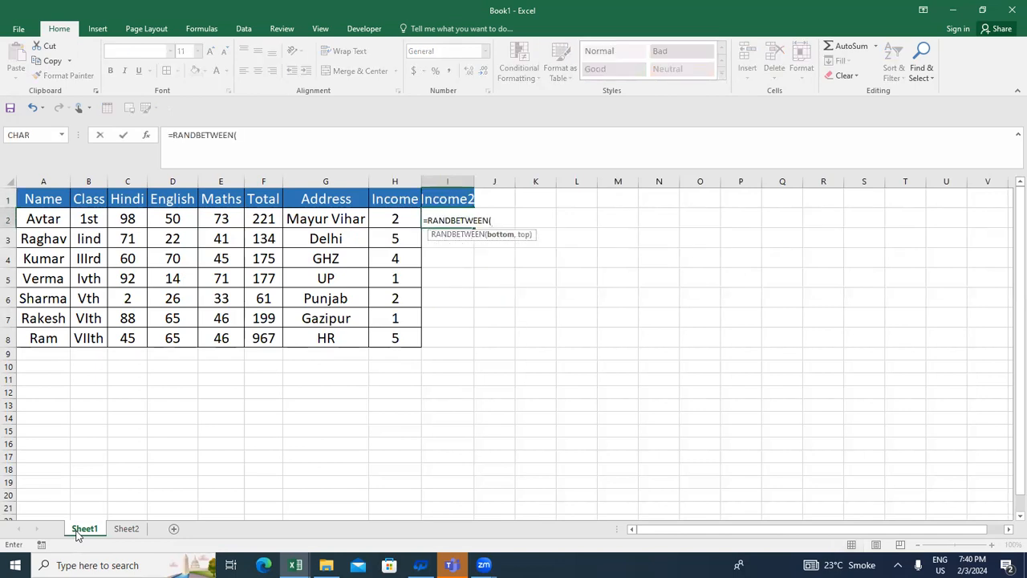
text(1,10))
key(Return)
key(Left)
key(ctrl+Down)
key(Right)
key(ctrl+shift+Up)
key(ctrl+d)
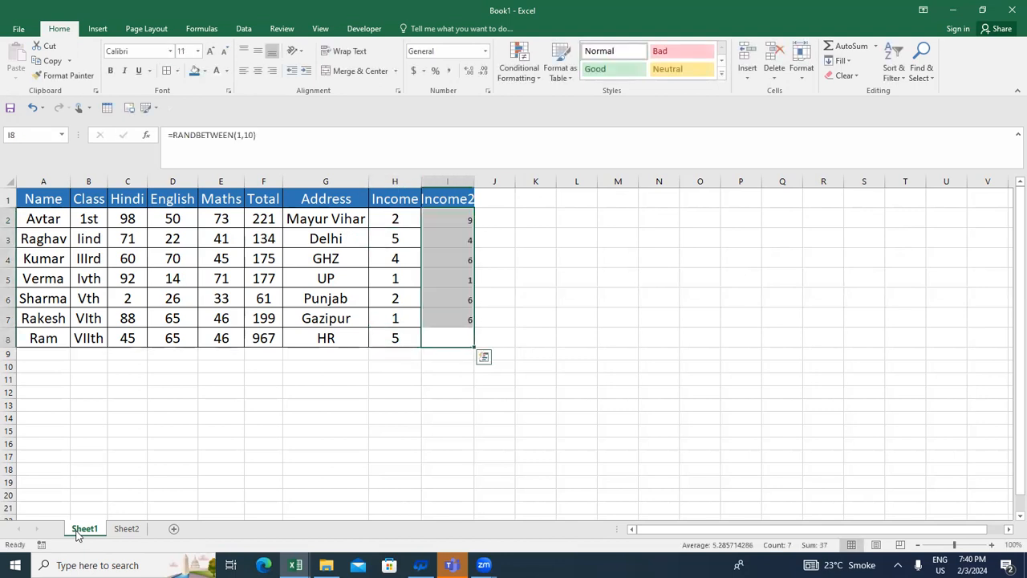
Step: Copy only the formatting of Sheet1's Income column, H1:H8, onto the Income2 column
key(Left)
key(Up)
key(Up)
key(ctrl+Up)
key(Down)
key(ctrl+shift+Down)
key(Up)
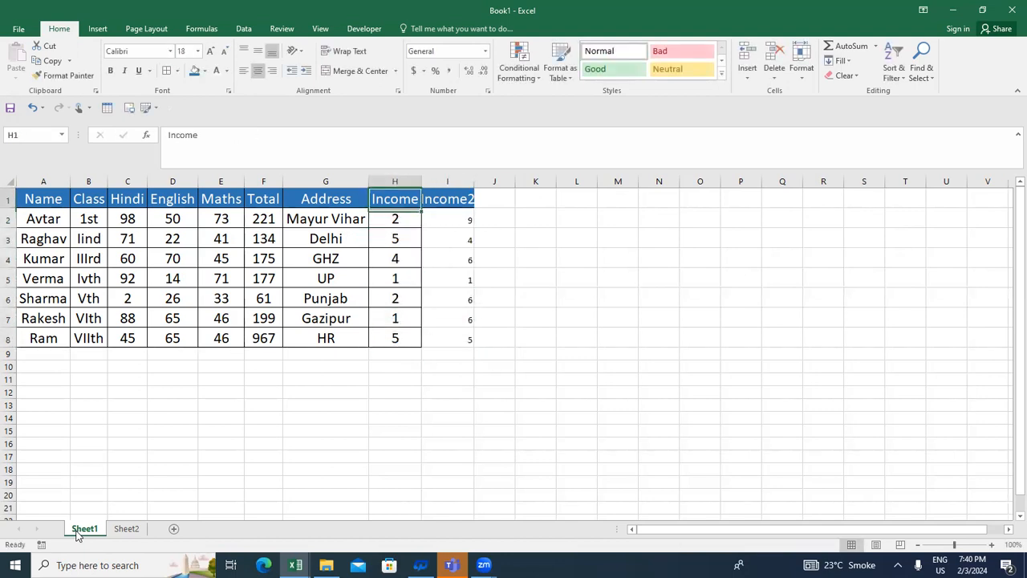
key(ctrl+shift+Down)
key(ctrl+c)
key(Right)
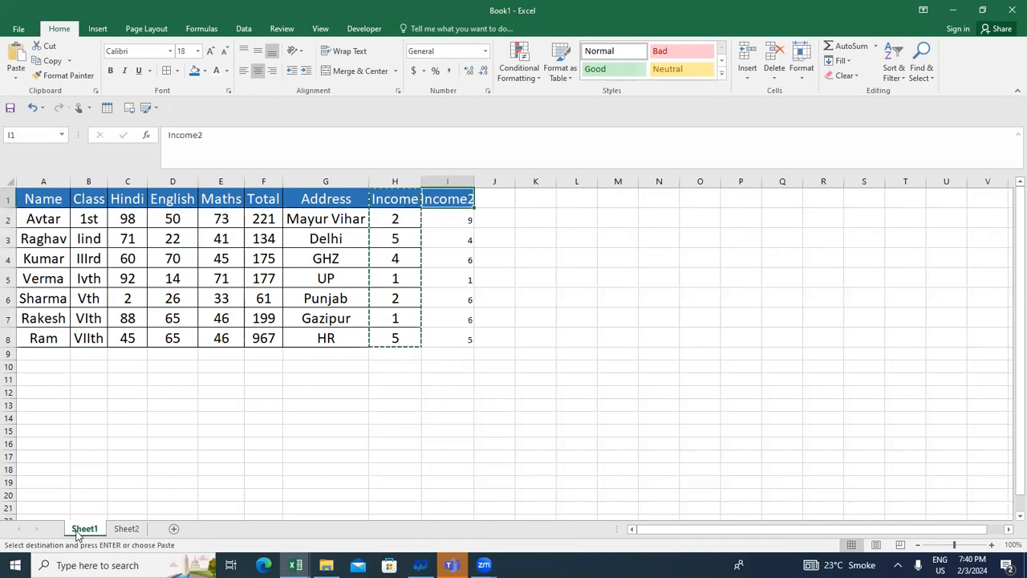
key(ctrl+alt+v)
key(t)
key(Return)
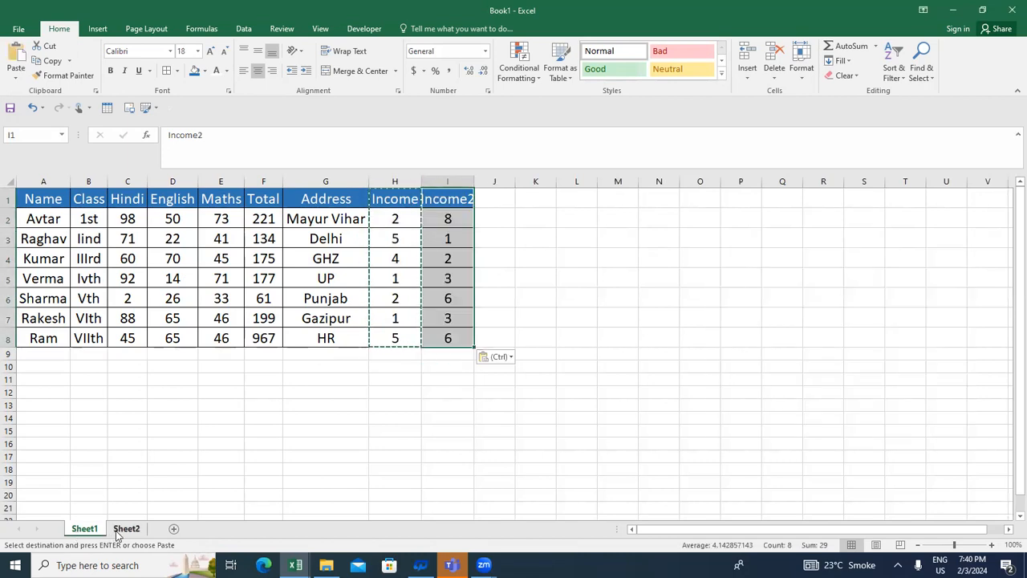
Step: Copy the Income2 header from Sheet1 into I1 on Sheet2
key(Up)
key(ctrl+c)
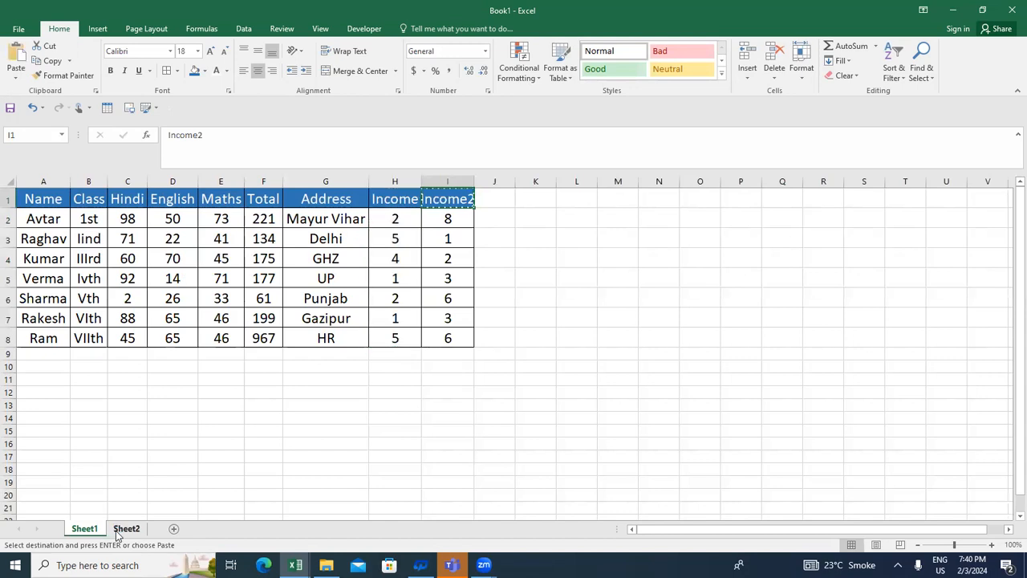
click(119, 531)
key(ctrl+v)
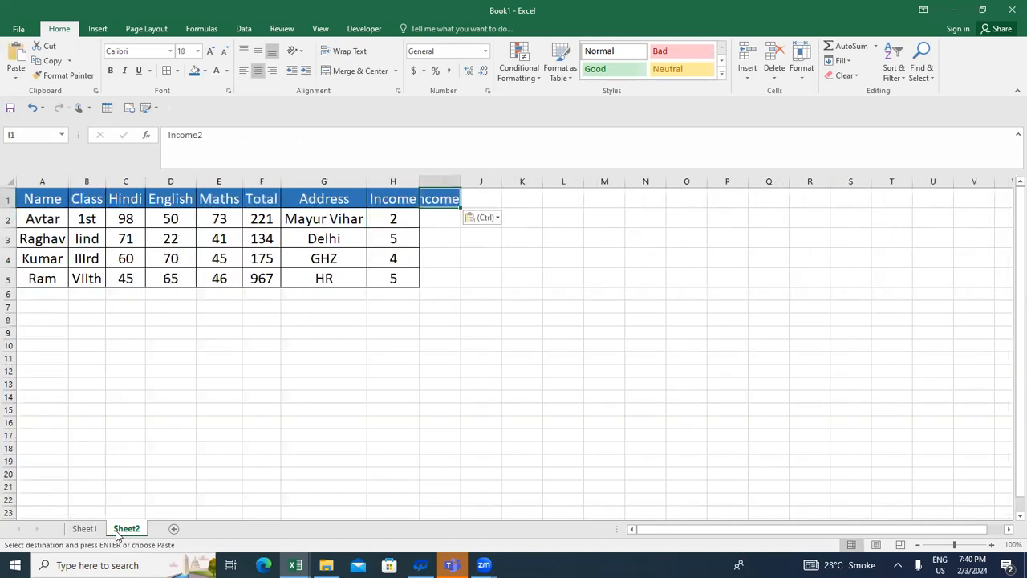
Step: Extend the Income column's VLOOKUP formulas from H2:H5 right into I2:I5 on Sheet2
key(Down)
key(Left)
key(shift+Down)
key(shift+Down)
key(shift+Down)
key(shift+Right)
key(ctrl+r)
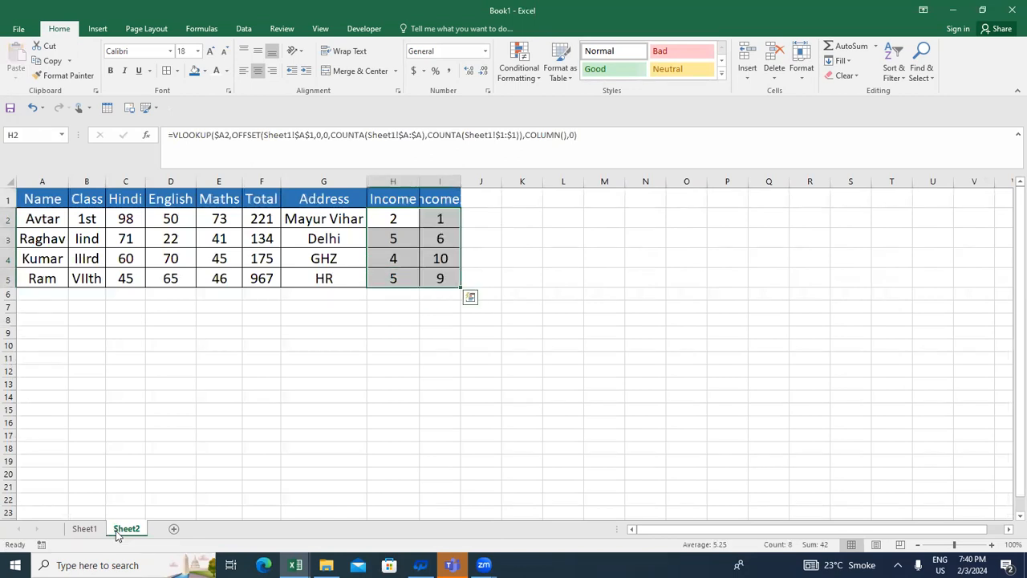
Step: Compare the Income2 values on Sheet2 with the source values on Sheet1
key(Down)
key(Left)
key(Down)
key(Left)
click(85, 529)
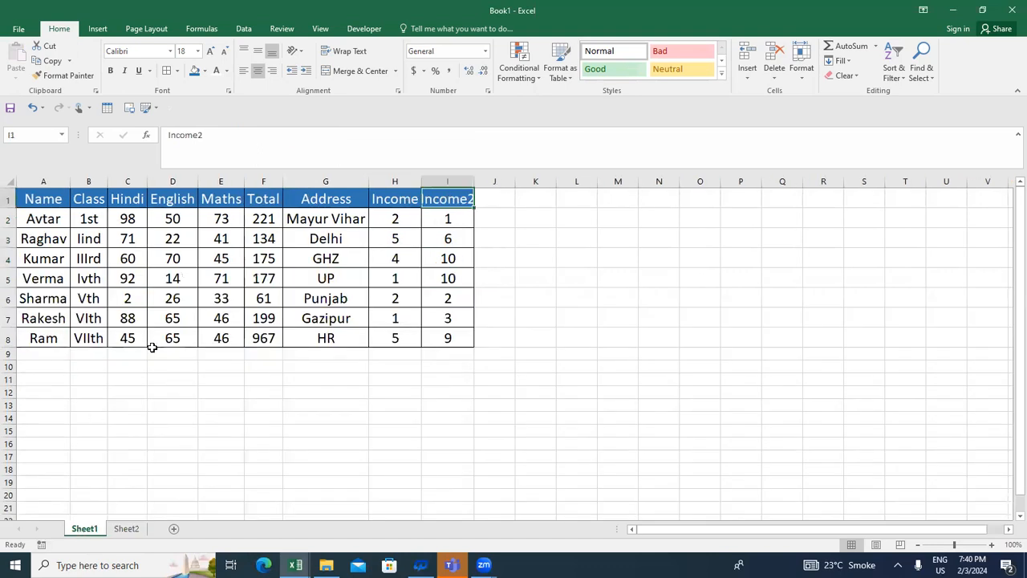
click(126, 529)
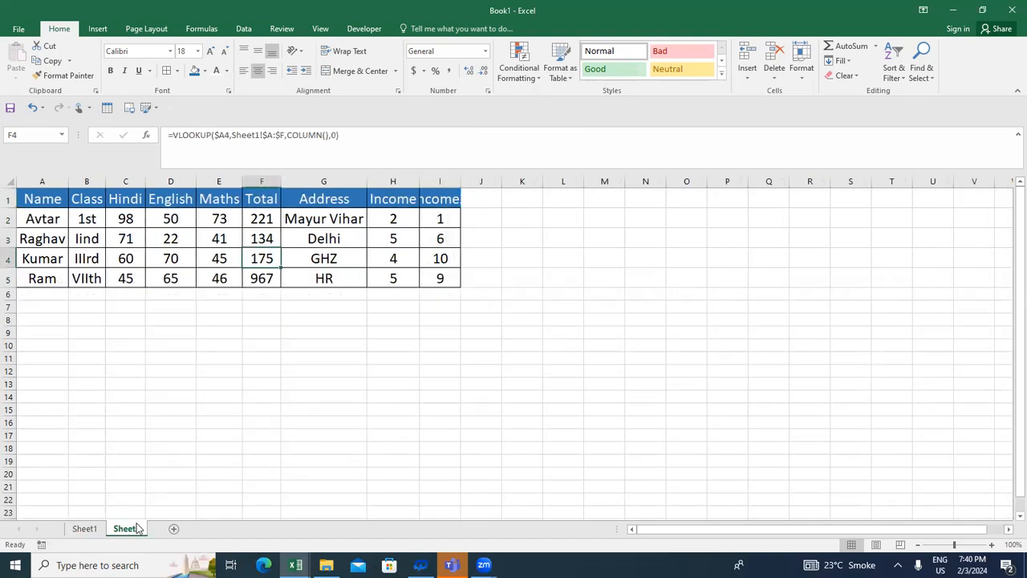
Step: Fit the width of Sheet2's column I to the Income2 header
click(442, 198)
key(alt+h)
key(o)
key(i)
Step: Open the VLOOKUP formula in Sheet2 cell I2 for review
key(Down)
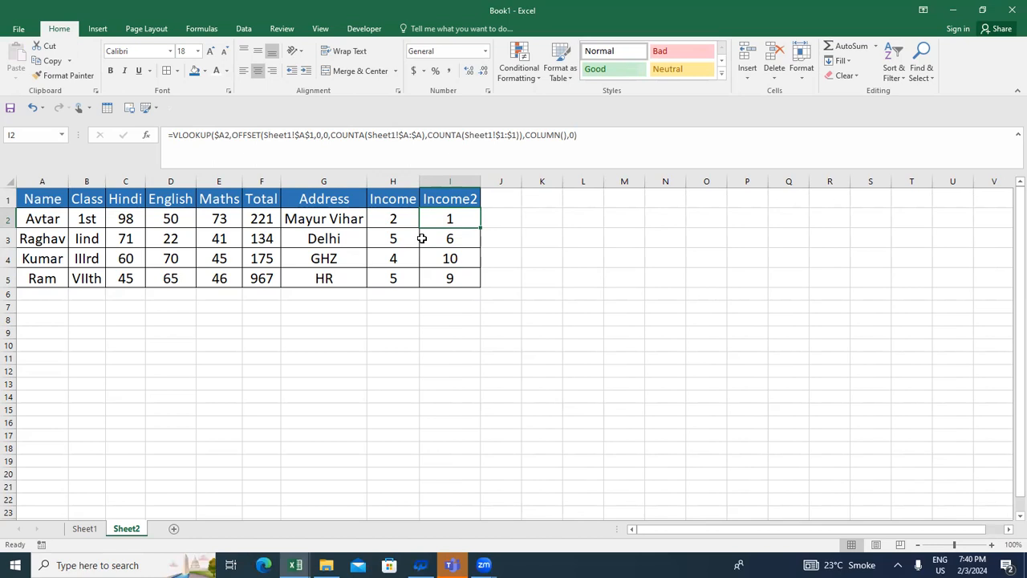
key(F2)
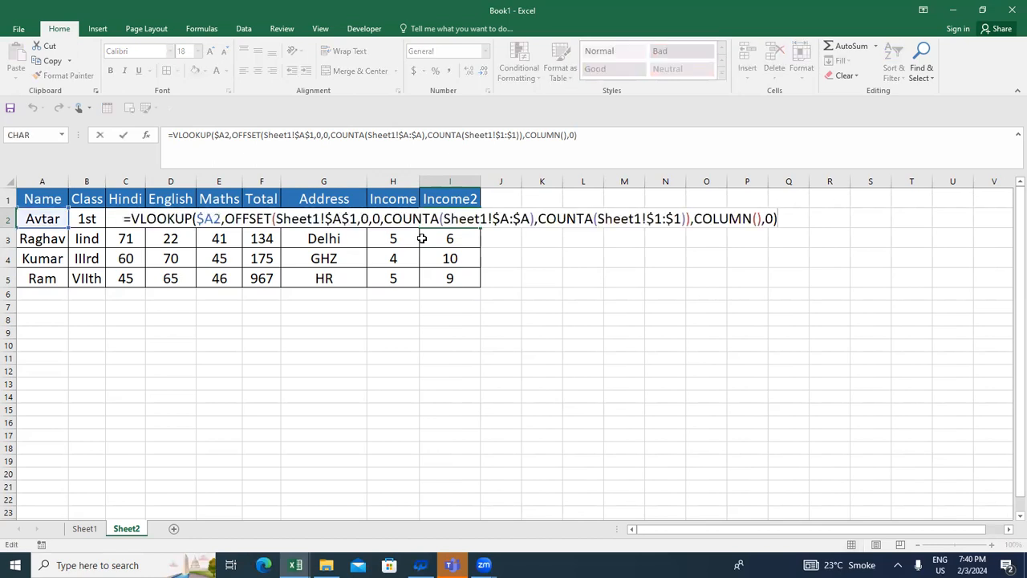